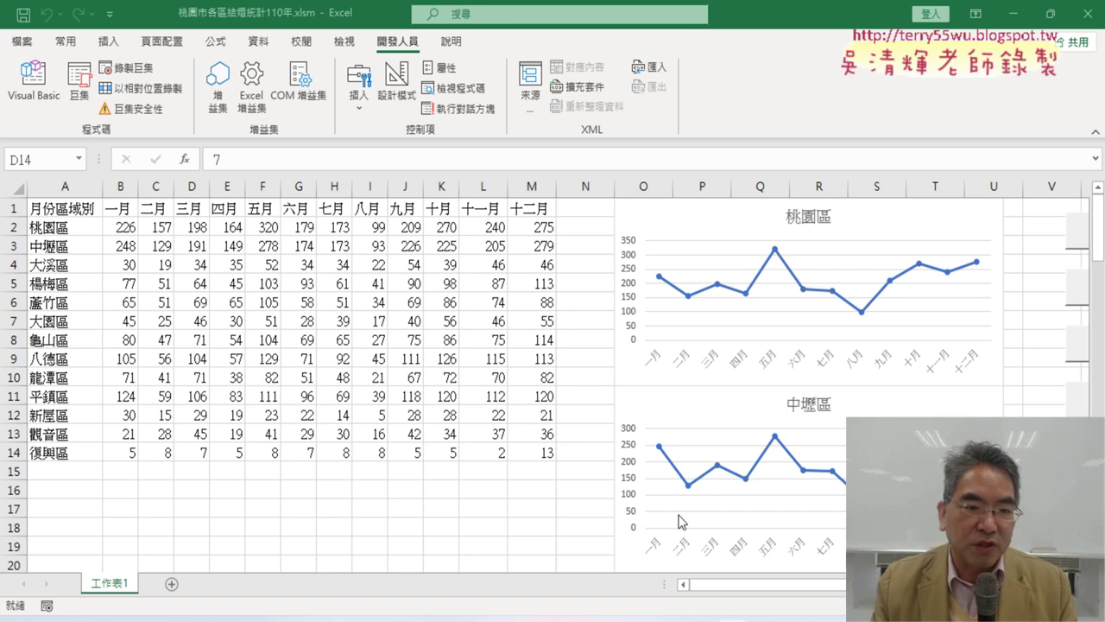
- Select the district table A1:M14 and open the Visual Basic editor showing Module1
left_click_drag(55, 209, 528, 460)
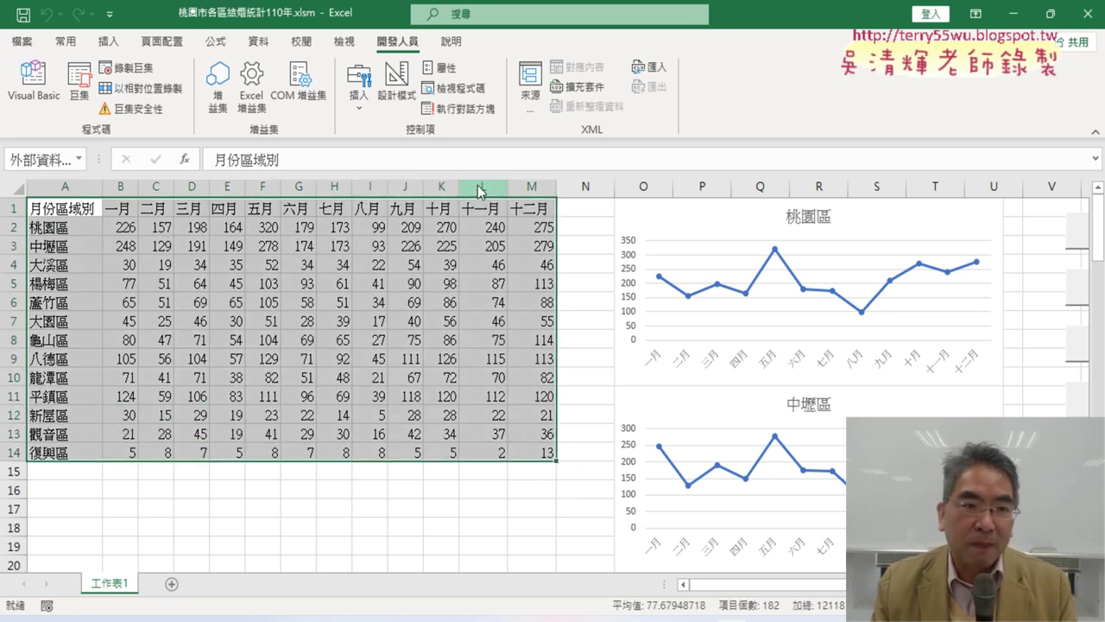
left_click(54, 102)
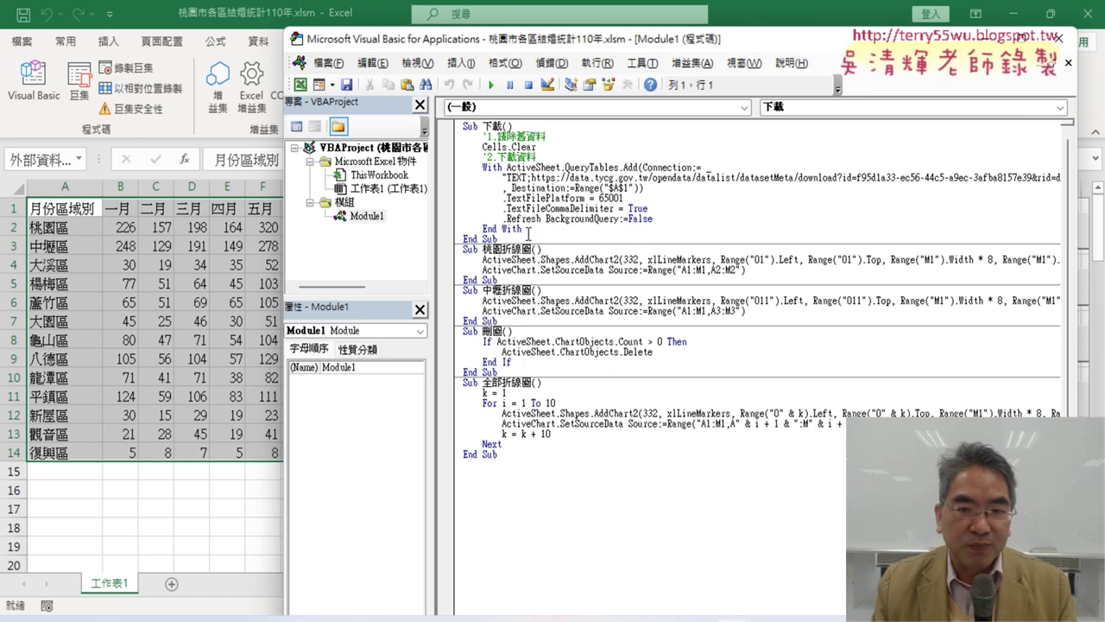
- Enlarge the VBA code font to size 12 in the Editor Format options
left_click_drag(511, 238, 453, 121)
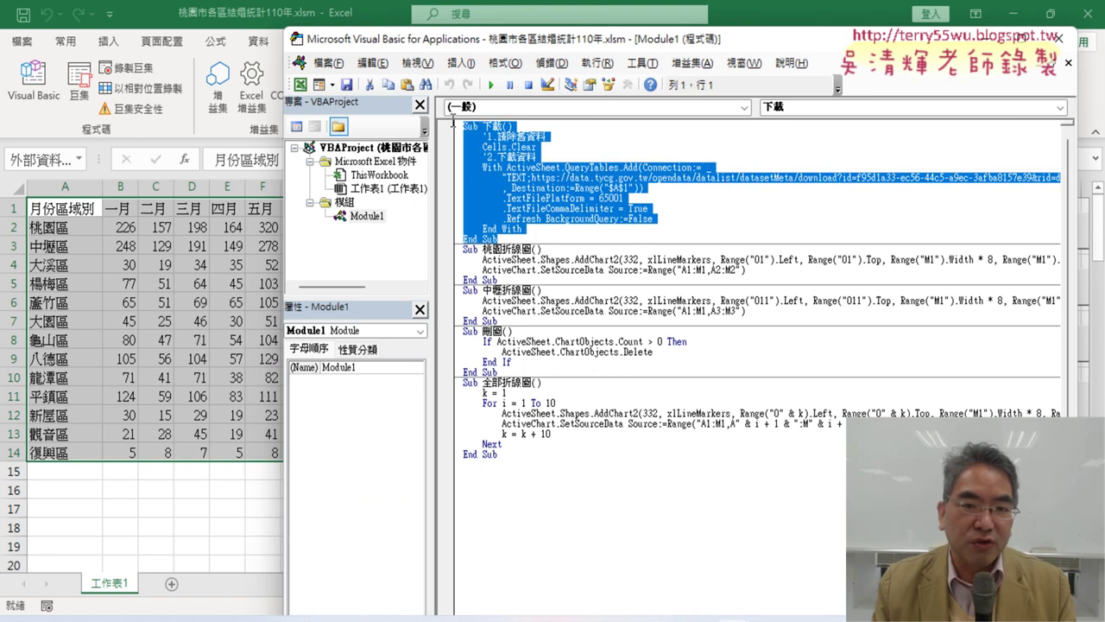
left_click(654, 63)
left_click(656, 143)
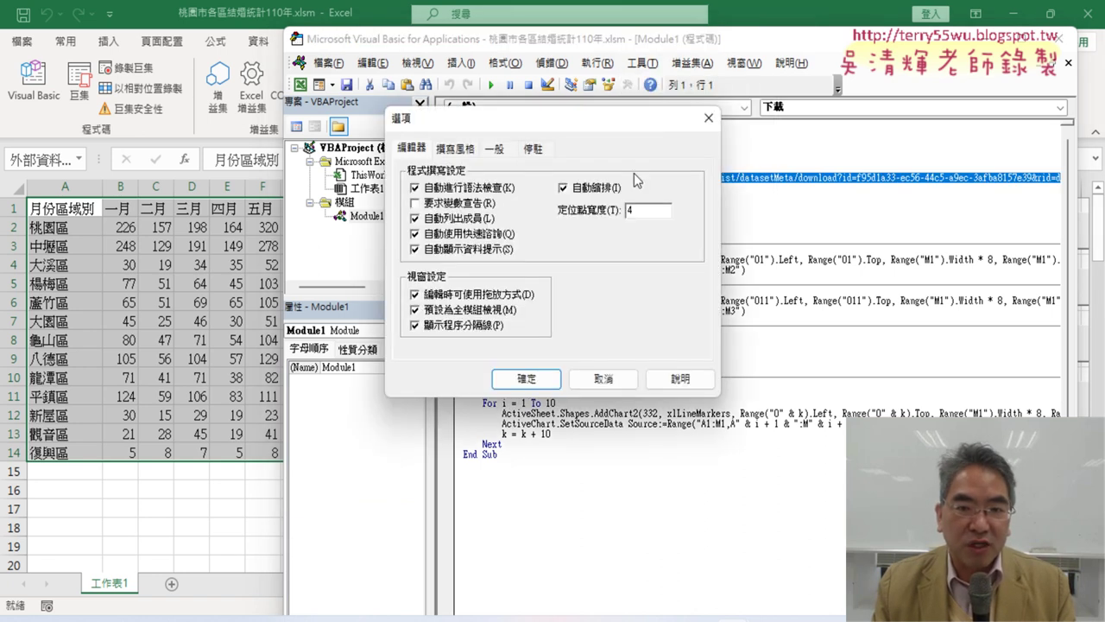
left_click(457, 151)
left_click(629, 224)
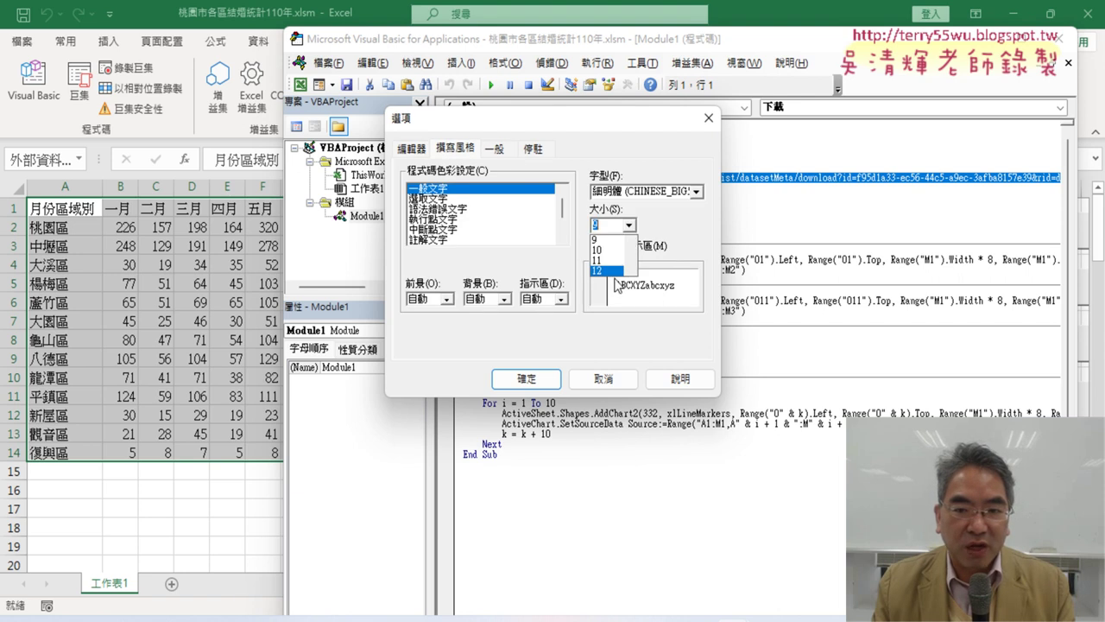
left_click(548, 432)
left_click(526, 378)
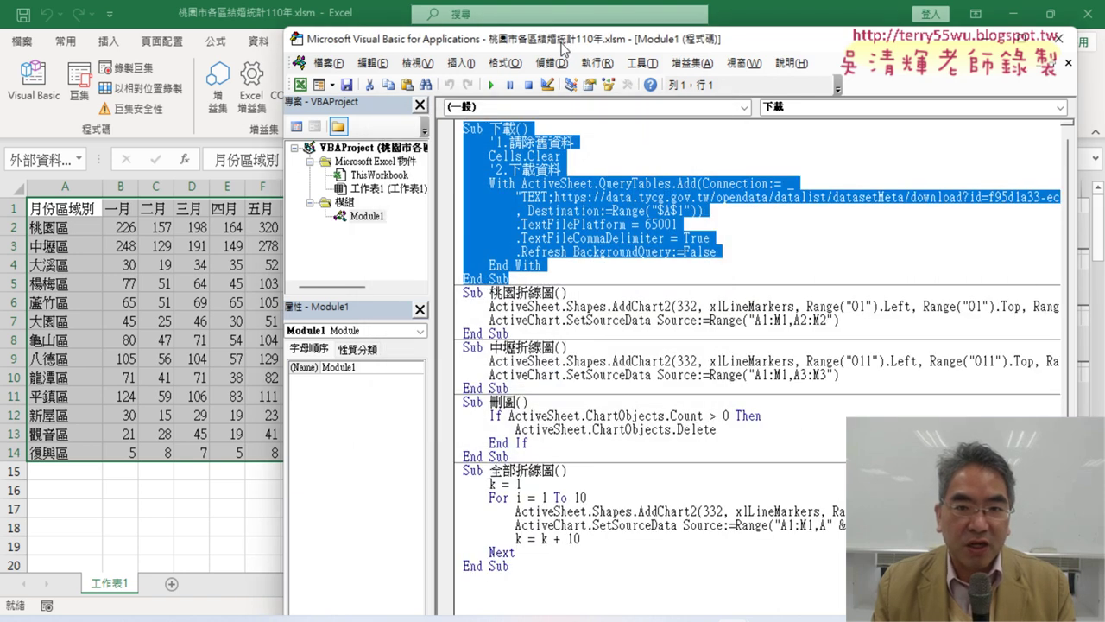
left_click_drag(563, 47, 328, 34)
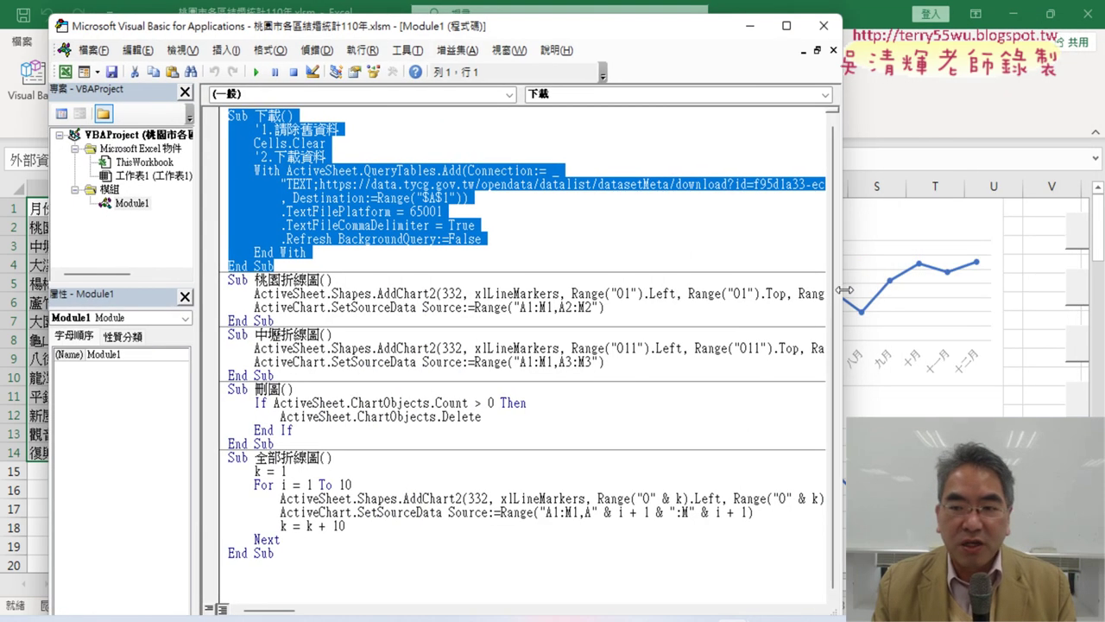
- Delete the connection URL and change code page 65001 to 950, then undo both edits
left_click_drag(844, 290, 1101, 290)
left_click(372, 184)
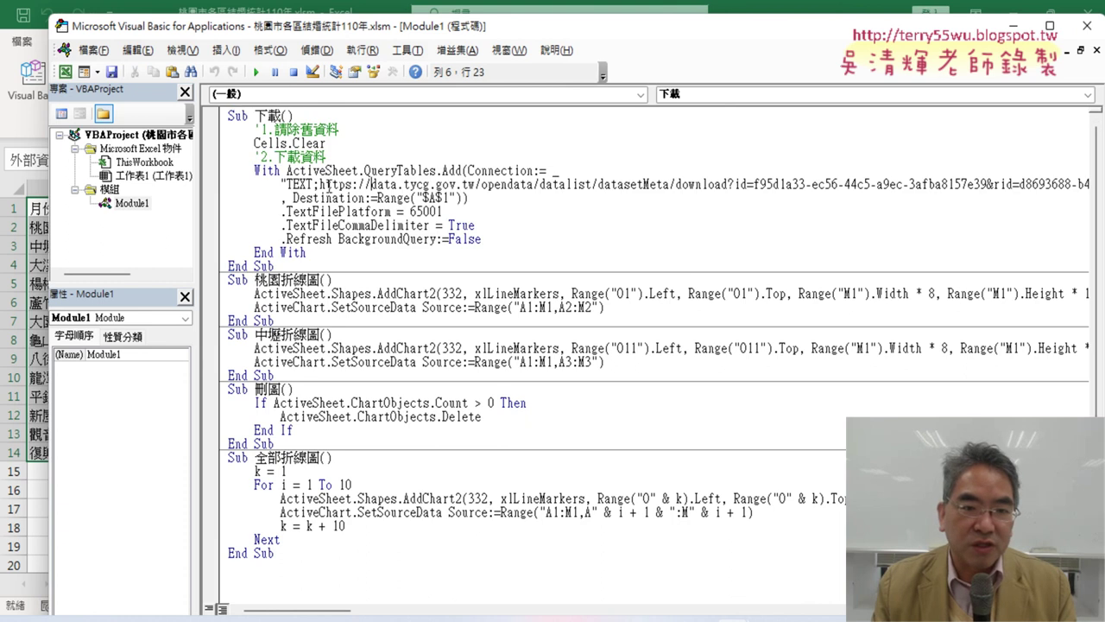
left_click_drag(321, 184, 1071, 188)
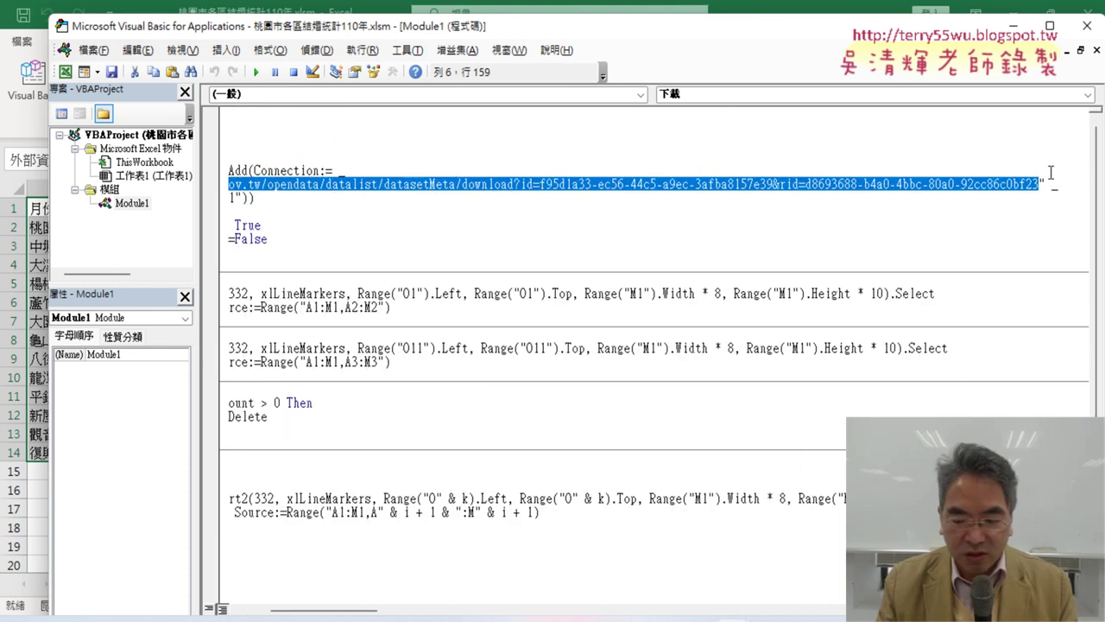
key("Delete")
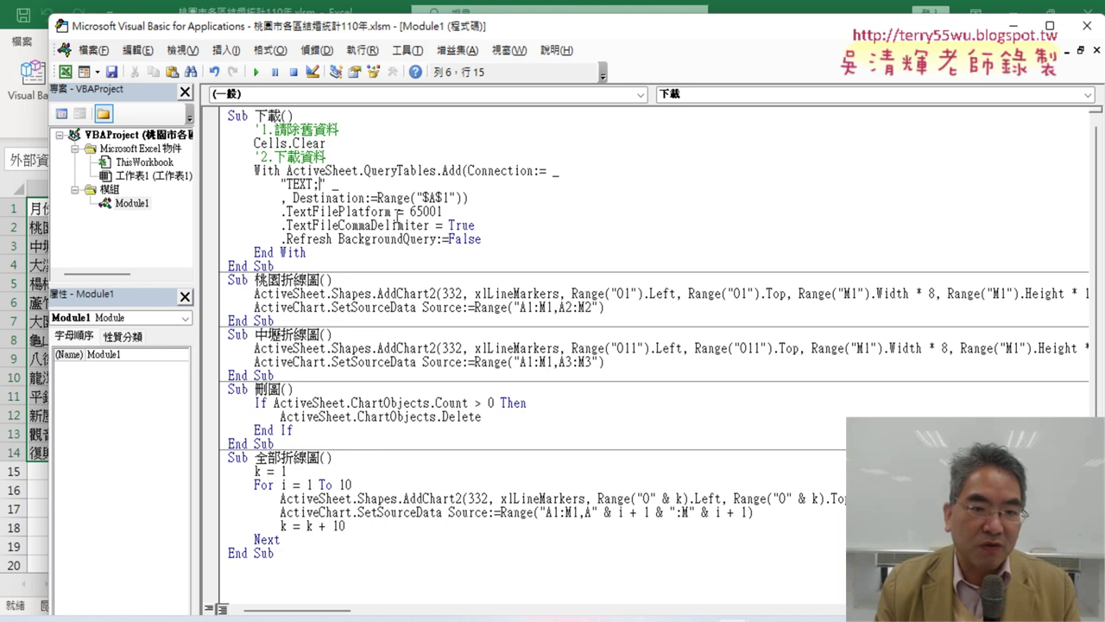
left_click_drag(409, 211, 429, 211)
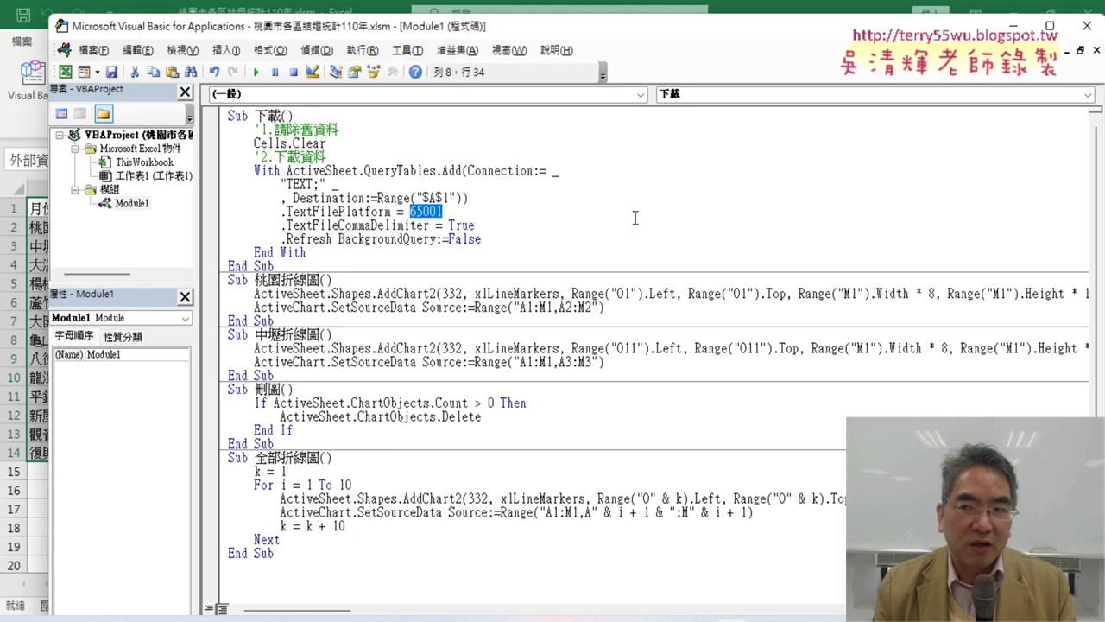
type("950")
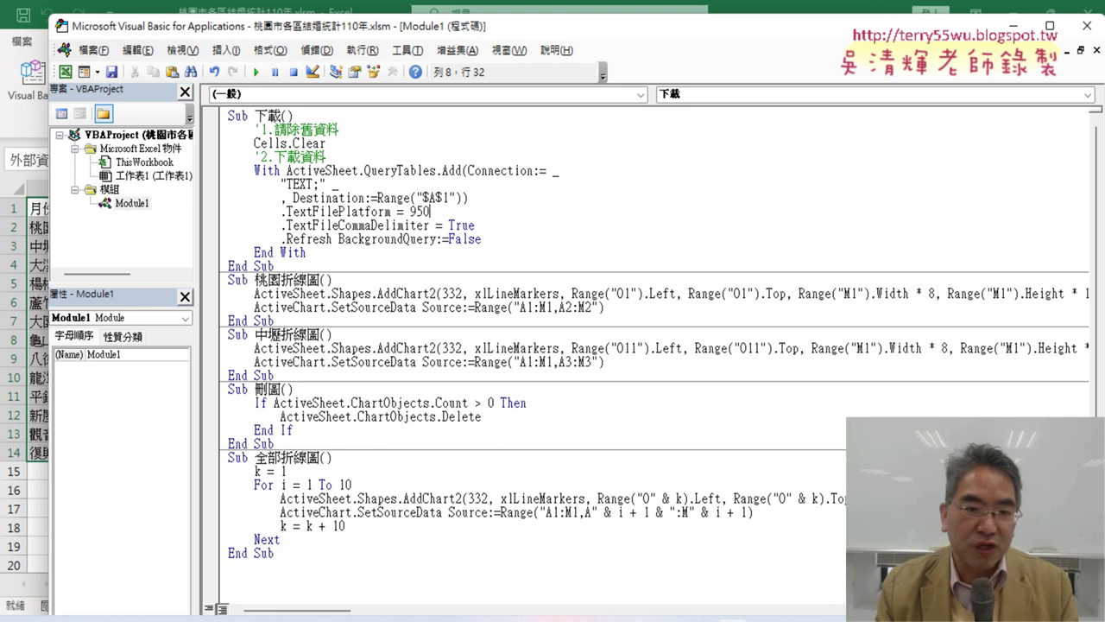
key("ctrl+z")
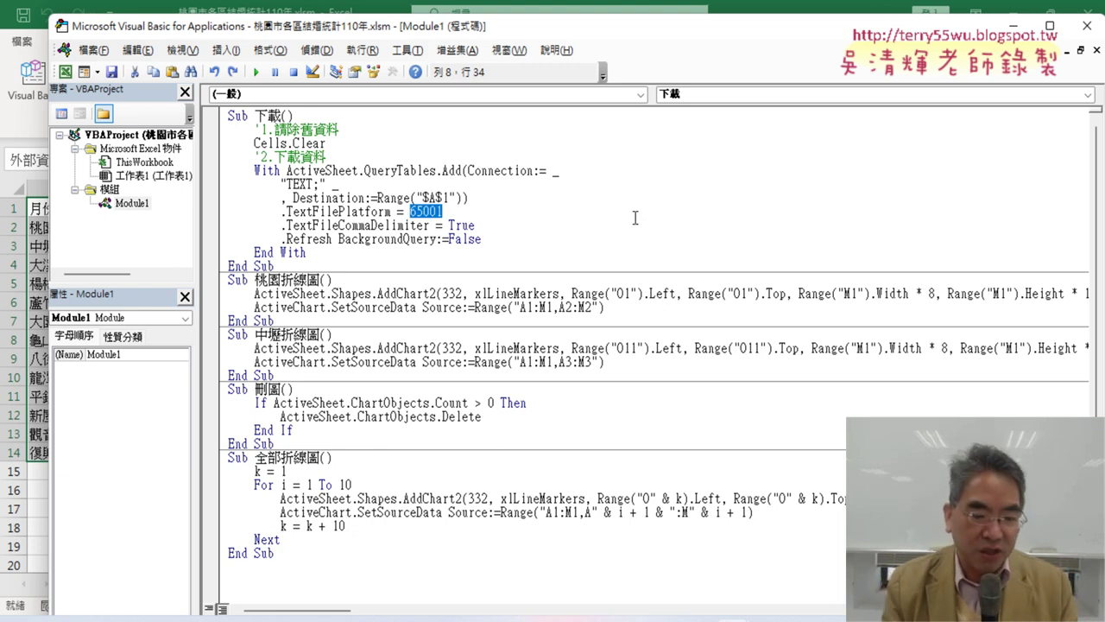
key("ctrl+z")
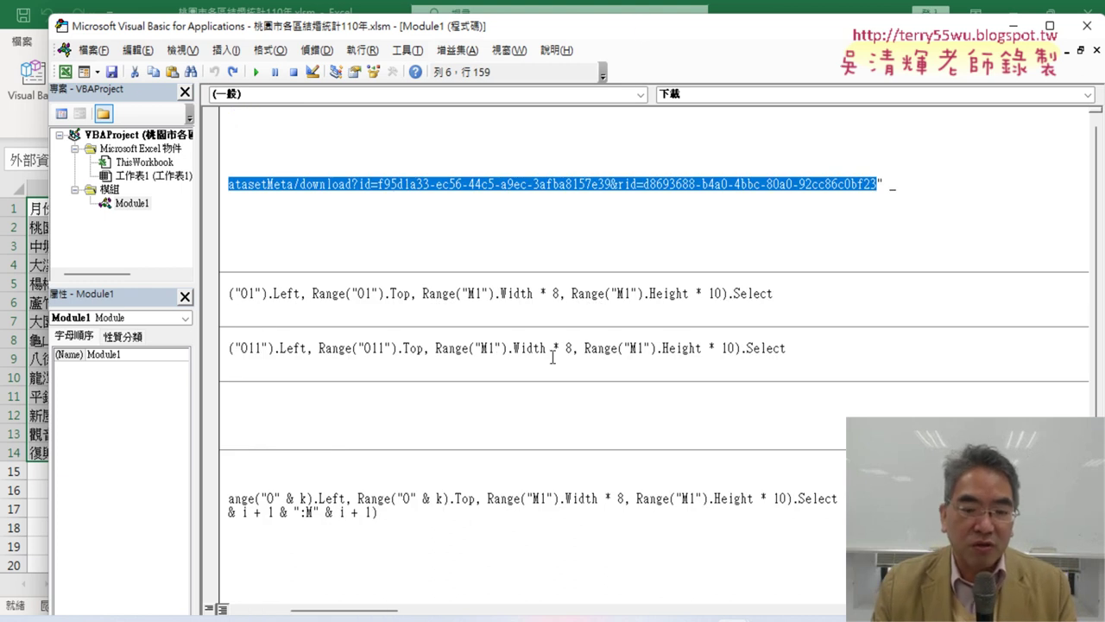
- Select the whole 下載 macro and return to the Excel worksheet
left_click_drag(384, 611, 339, 611)
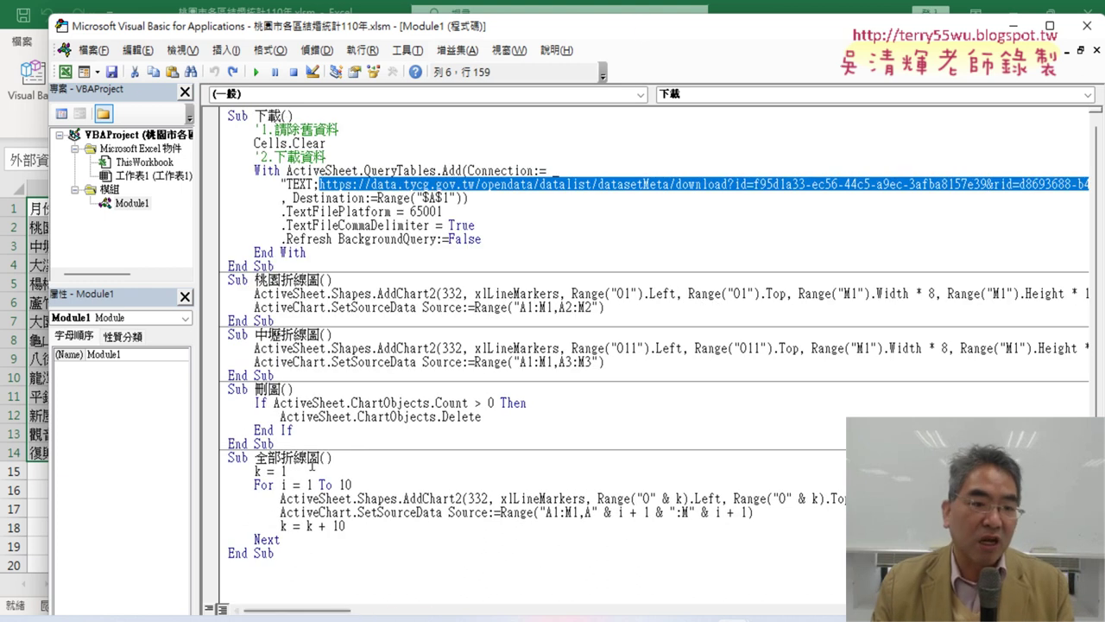
left_click_drag(290, 270, 204, 108)
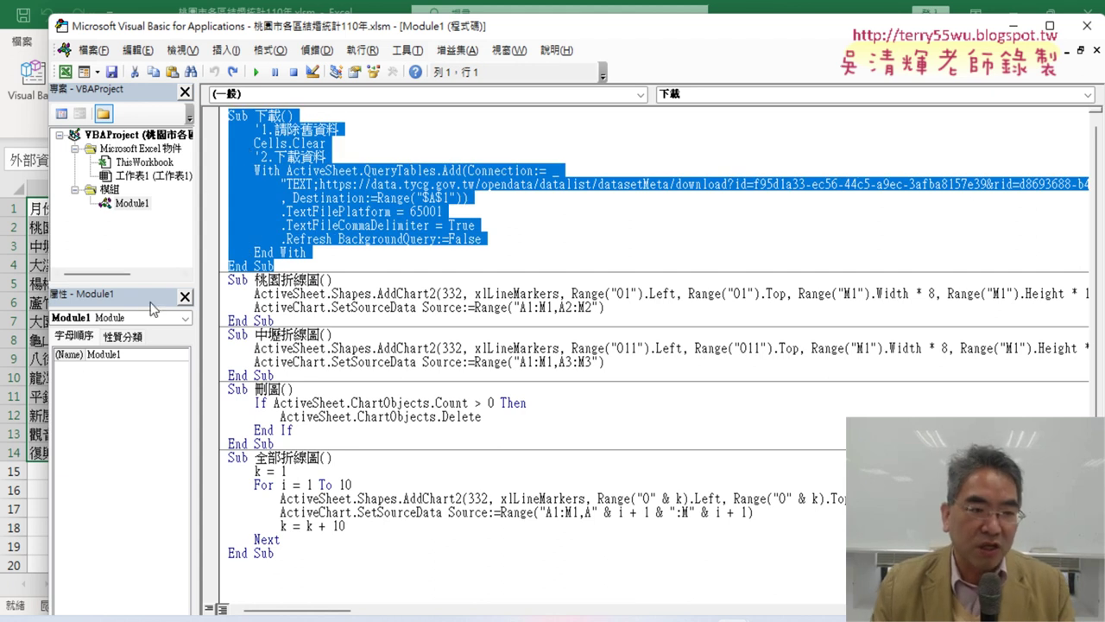
left_click(40, 371)
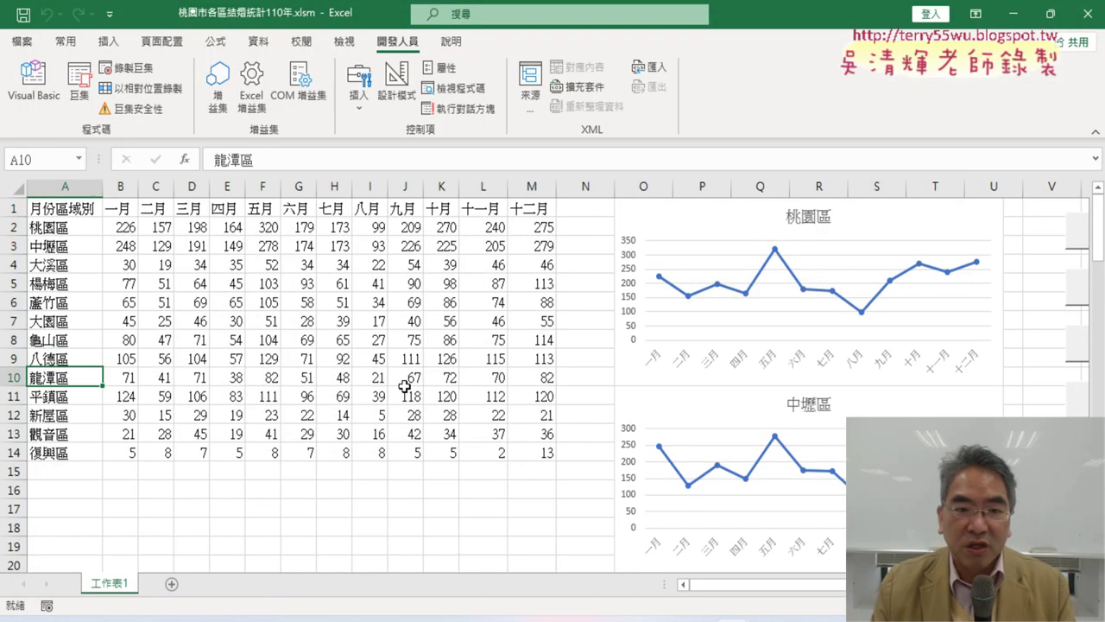
- Delete the imported district table in A1:M14 along with its query
left_click_drag(77, 206, 533, 444)
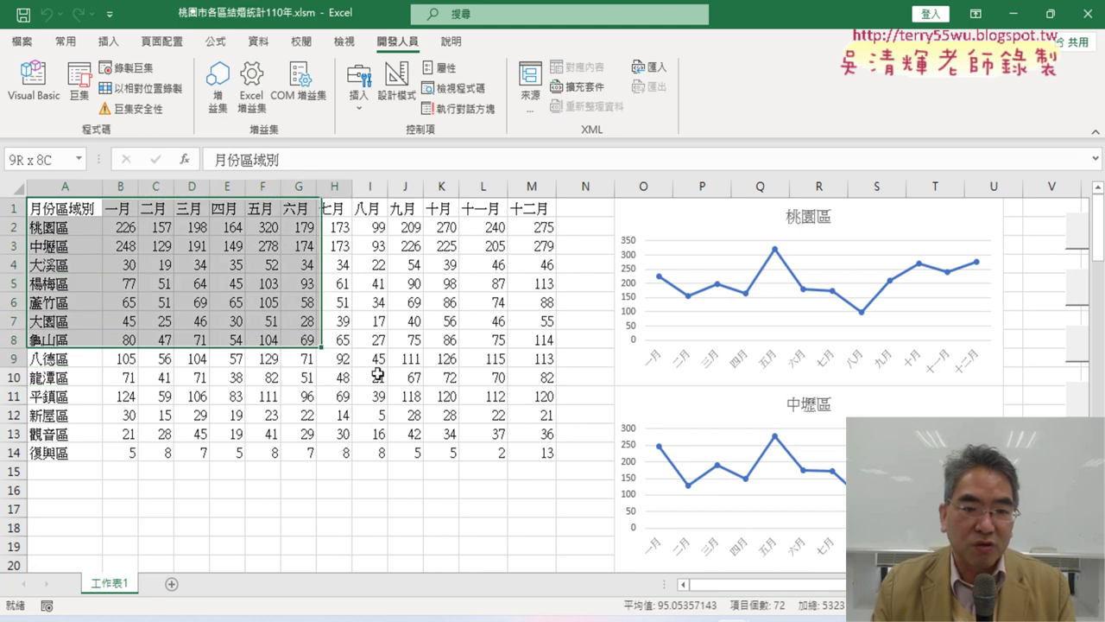
key("Delete")
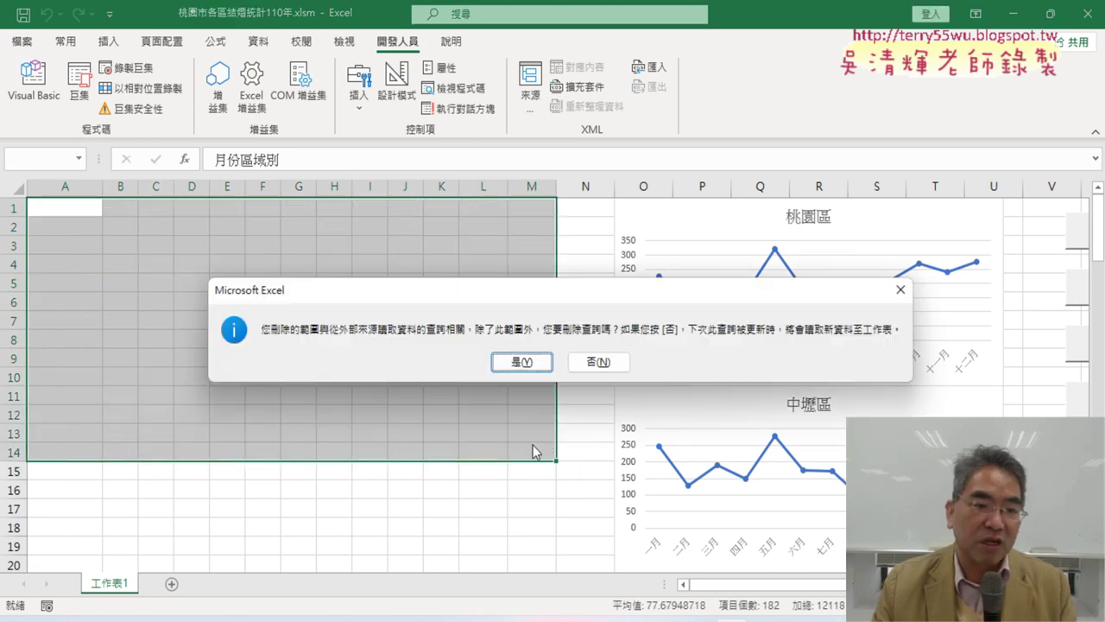
left_click(522, 361)
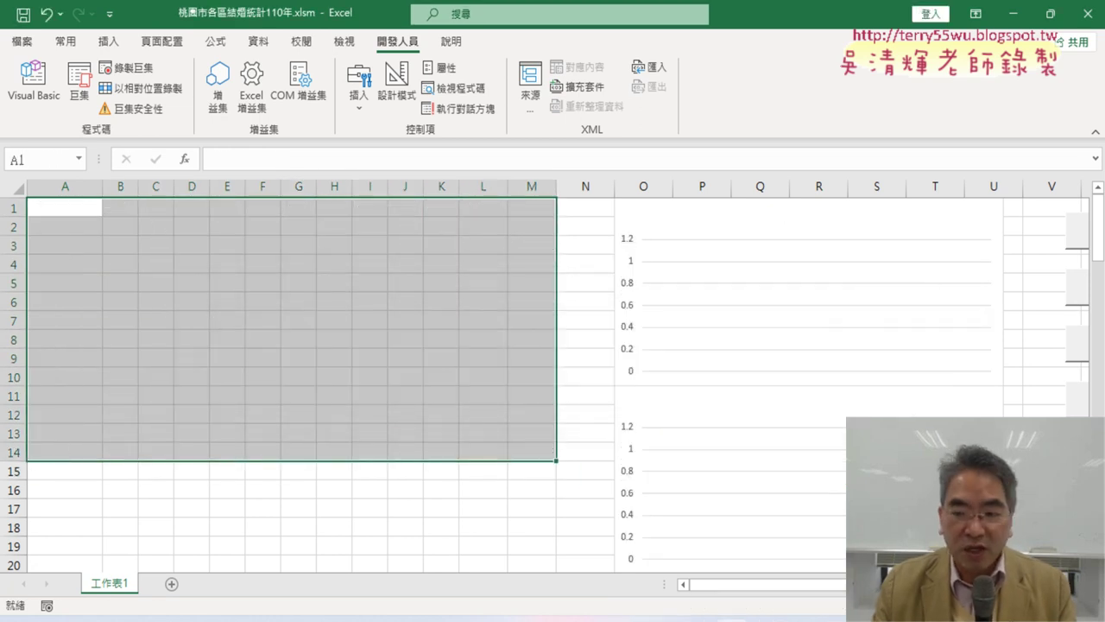
- Rerun the 下載 macro so the table and both line charts refill
scroll(768, 584, "right", 1)
left_click(1042, 229)
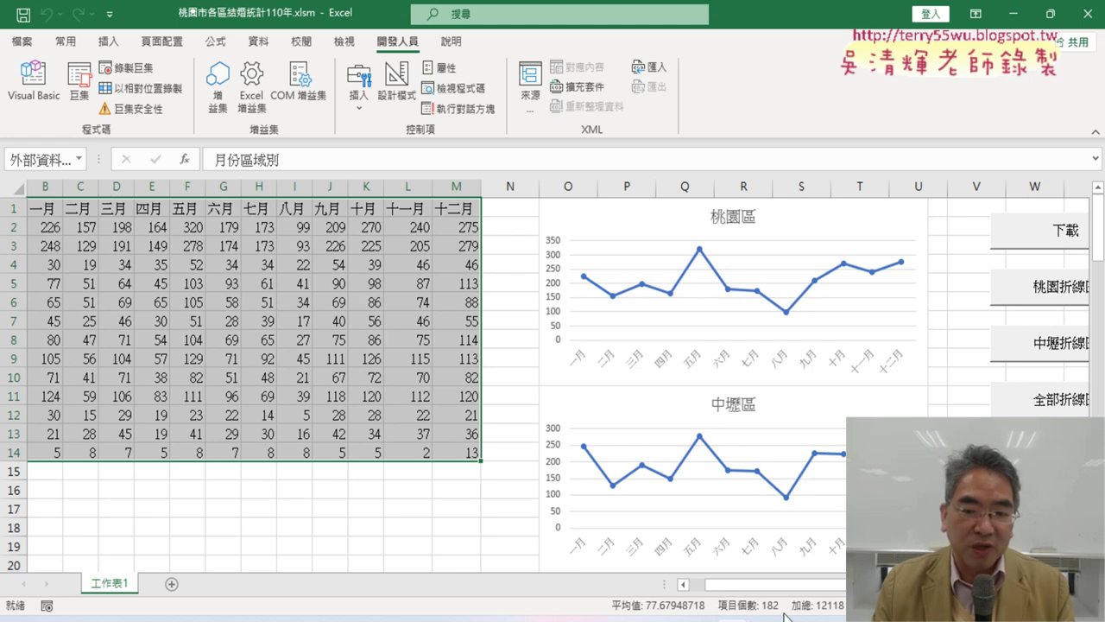
scroll(769, 584, "left", 1)
left_click_drag(43, 208, 531, 455)
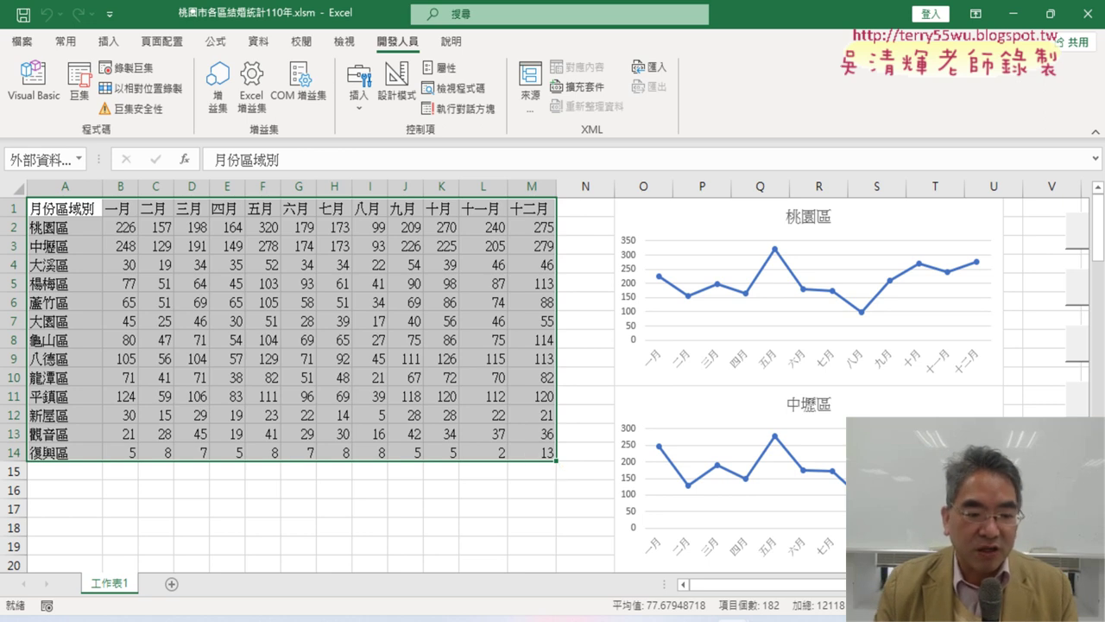
- In the browser, view the 110年離婚對數 resource details showing its UTF-8 encoding
key("alt+Tab")
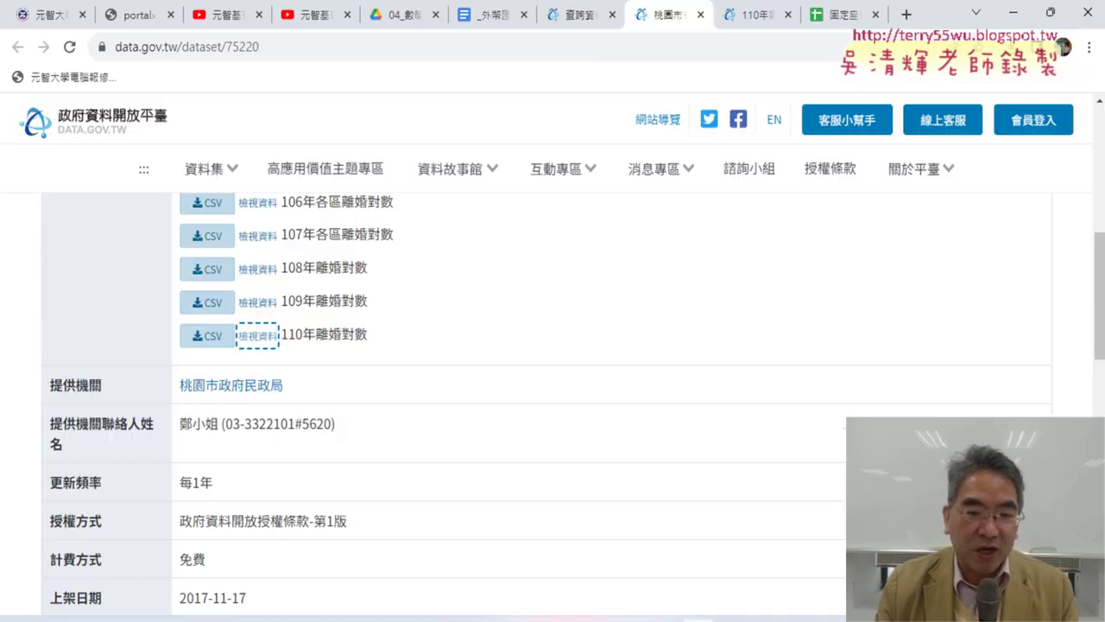
scroll(493, 353, "up", 2)
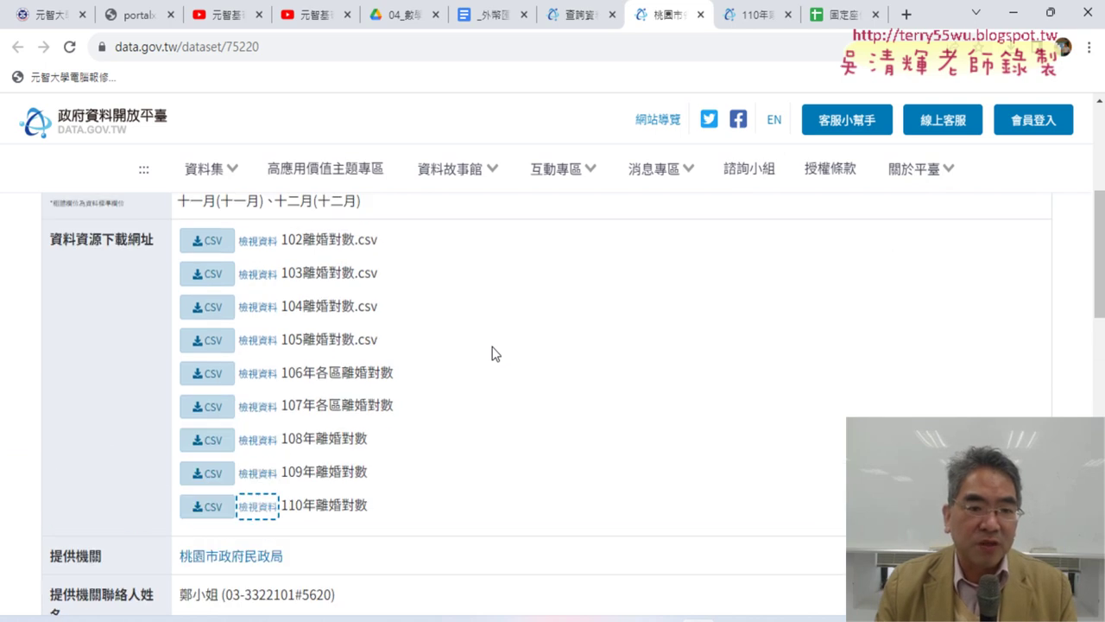
left_click(268, 508)
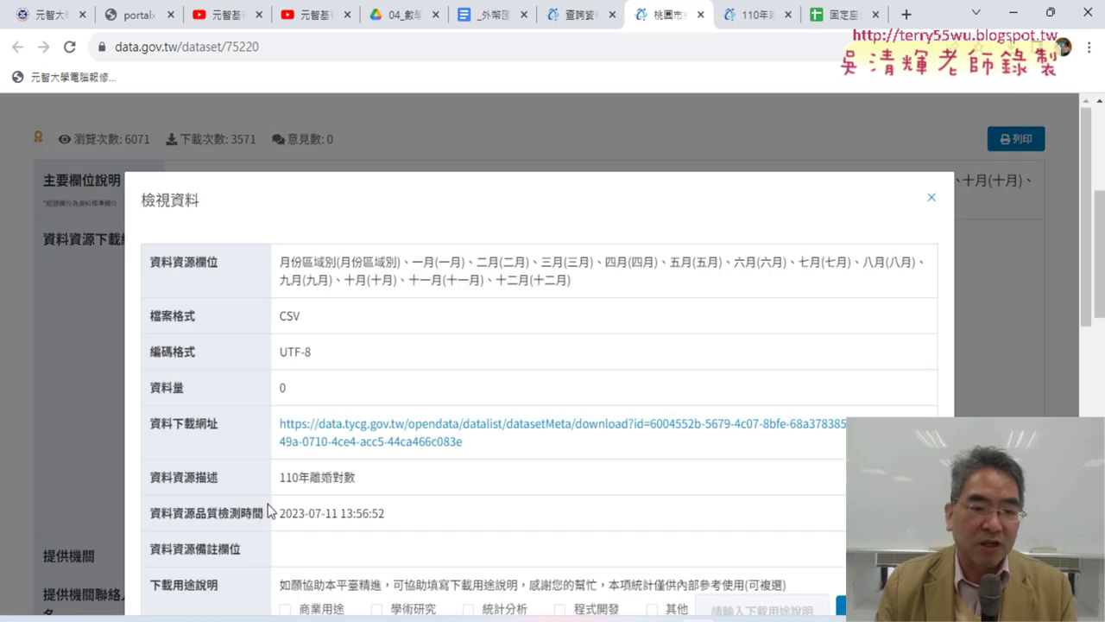
left_click(420, 425)
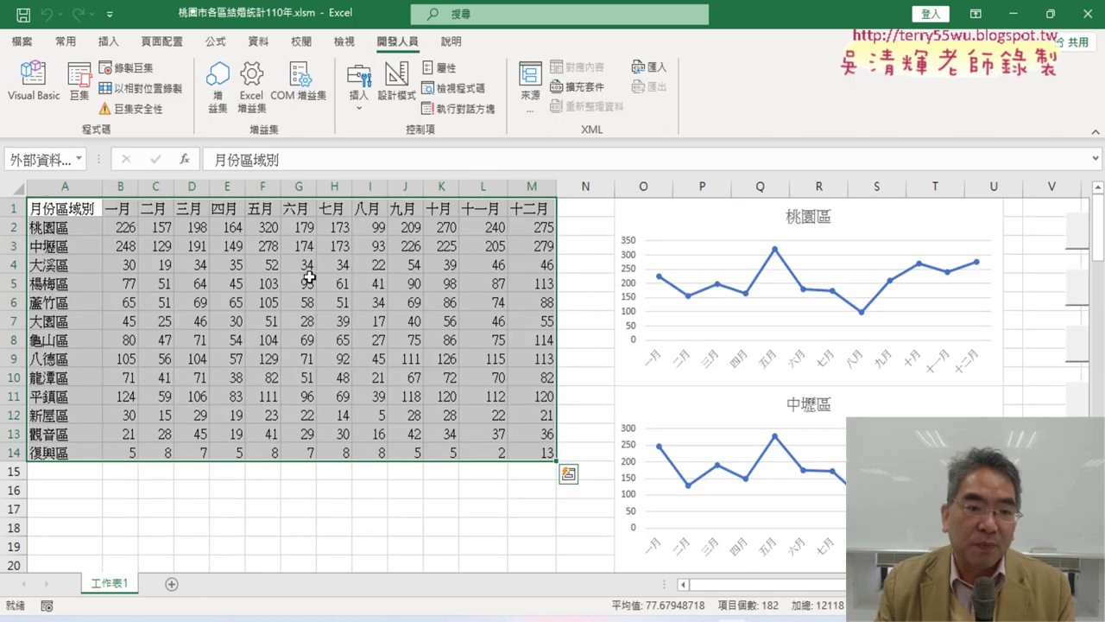
- Create a new blank workbook 活頁簿1 and bring up the Data (資料) commands
left_click(309, 278)
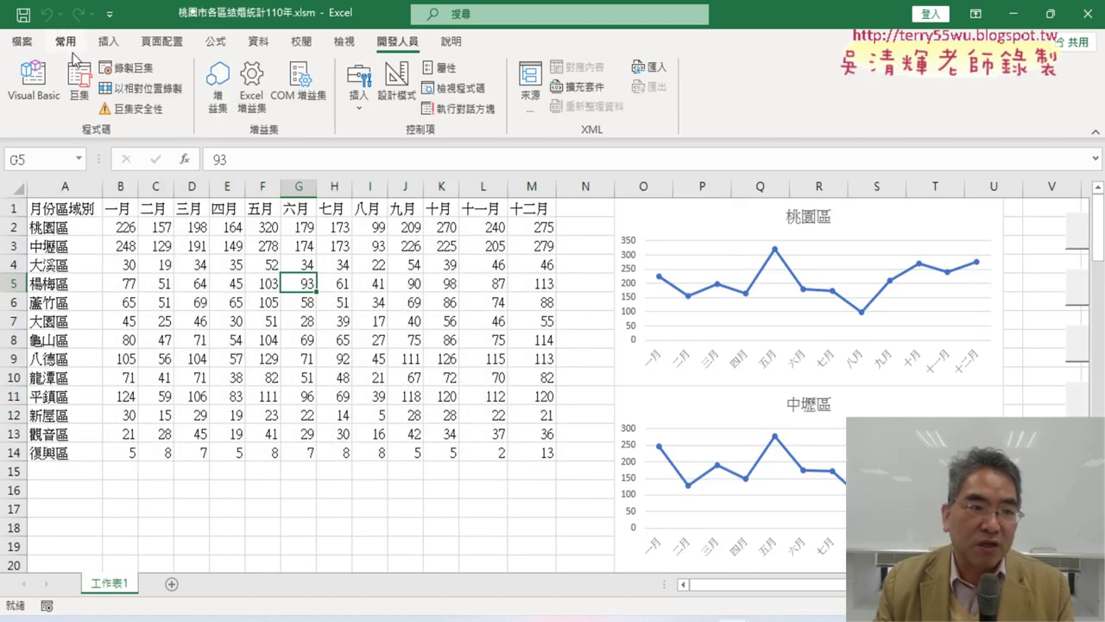
left_click(22, 42)
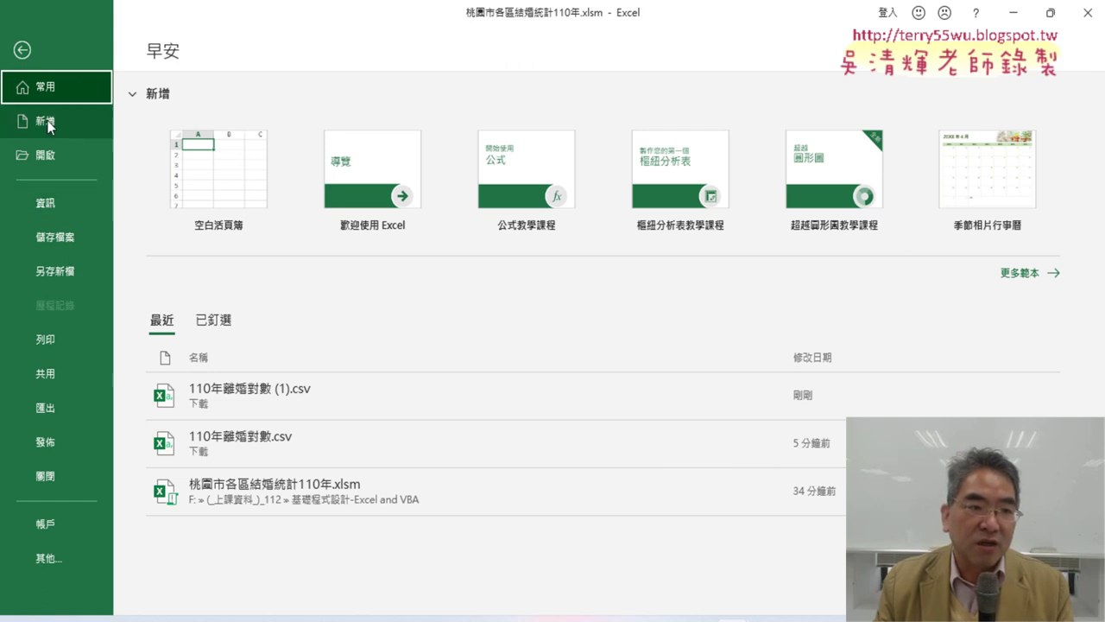
left_click(211, 195)
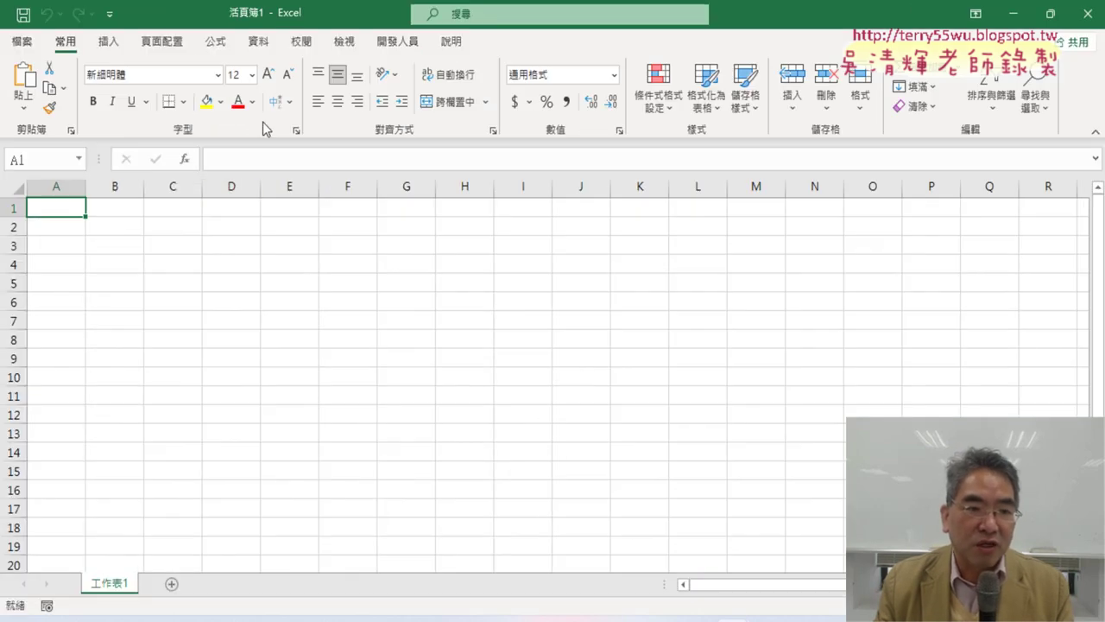
left_click(259, 41)
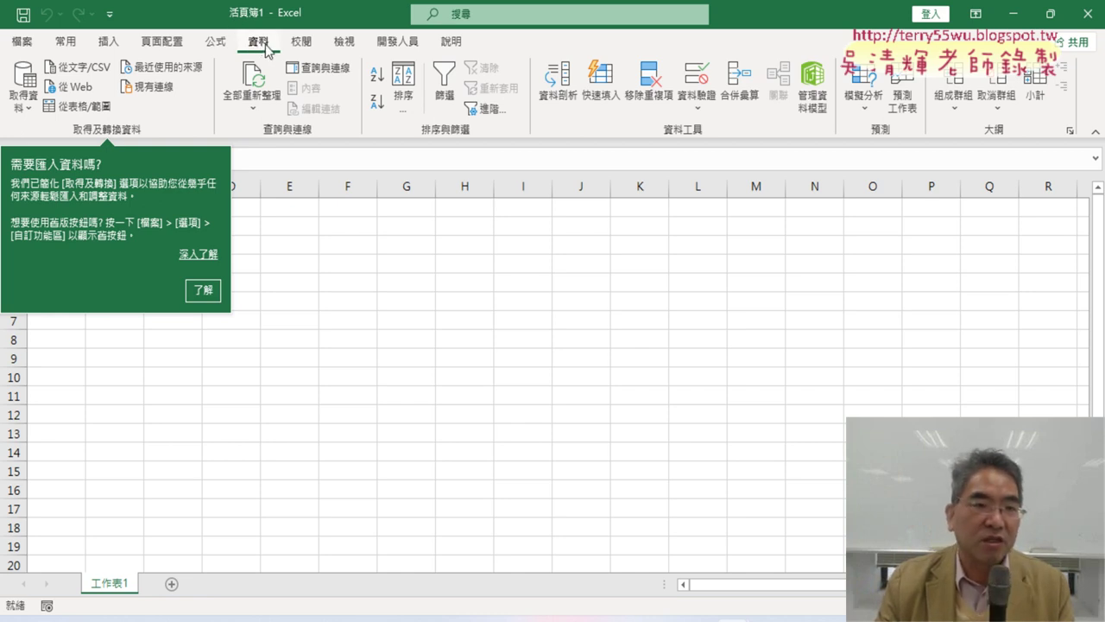
- Import 110年離婚對數.csv from Downloads via From Text/CSV and open the file encoding list
left_click(89, 70)
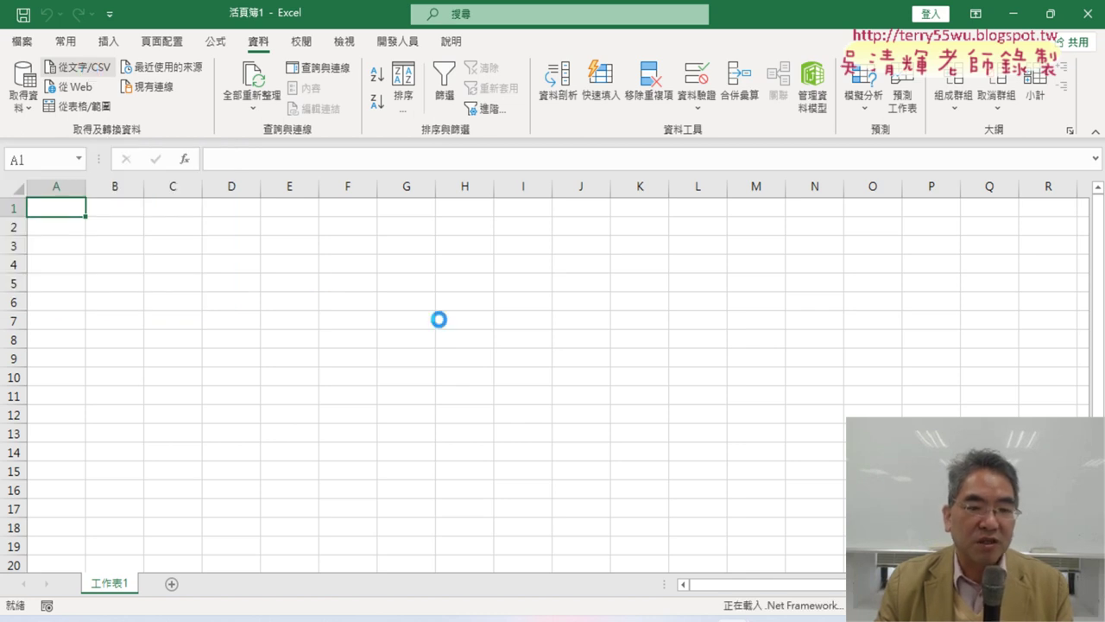
left_click_drag(317, 26, 583, 125)
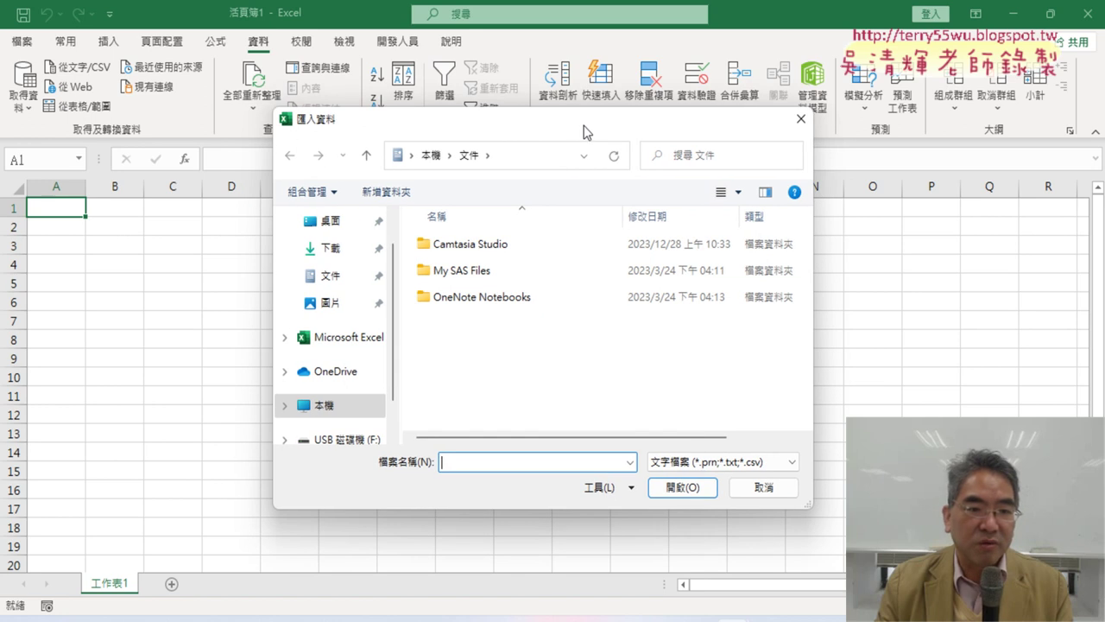
left_click(331, 250)
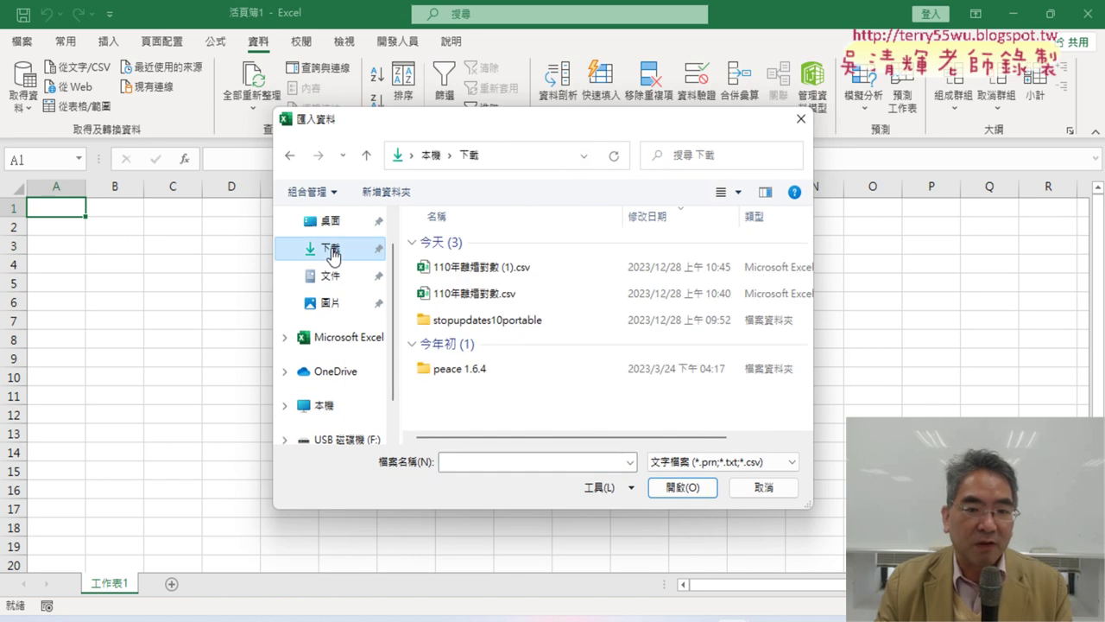
left_click(481, 298)
left_click(691, 489)
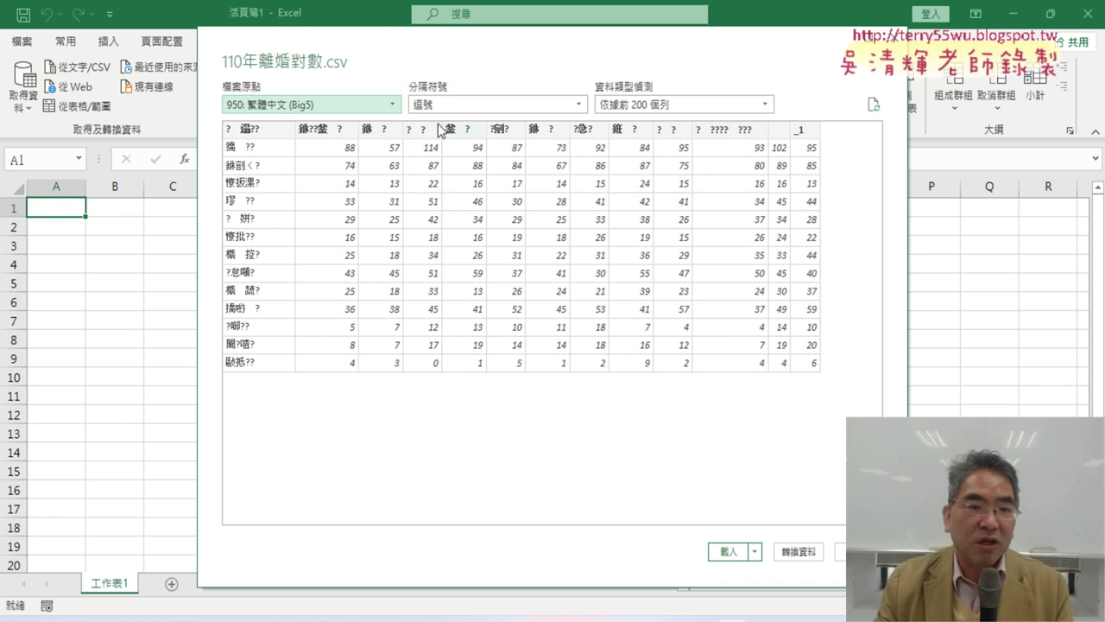
left_click(297, 108)
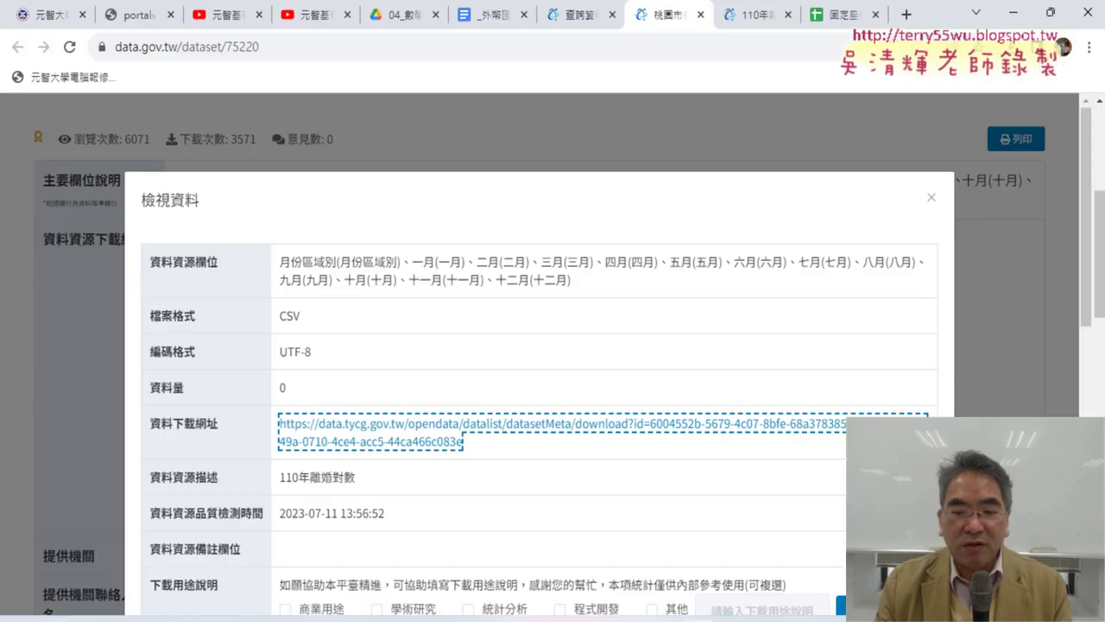
left_click_drag(326, 369, 281, 355)
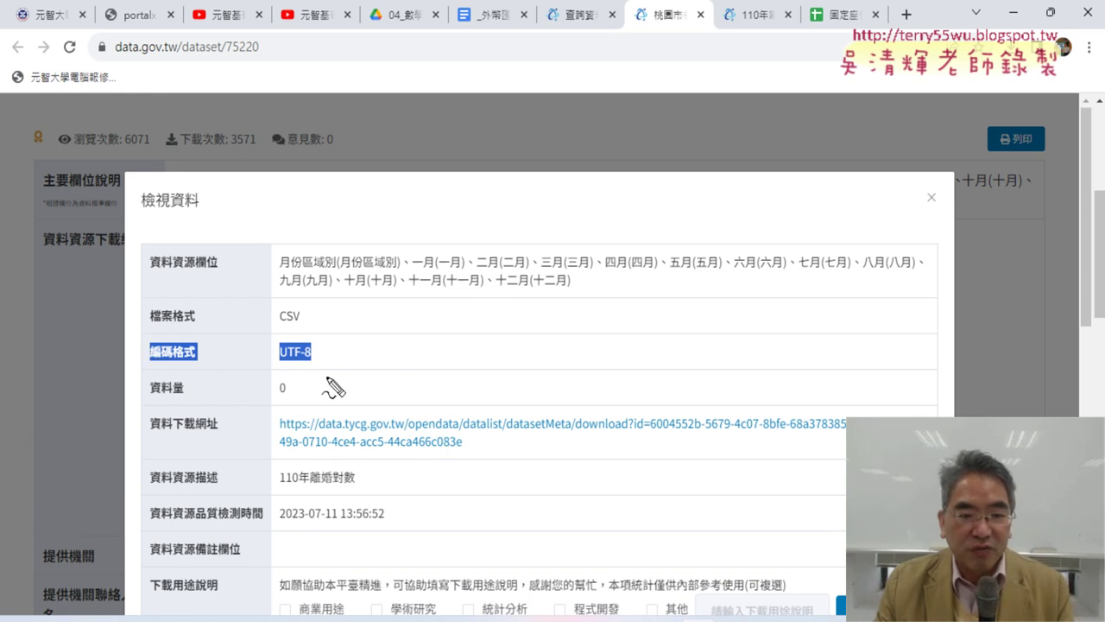
left_click_drag(326, 377, 246, 336)
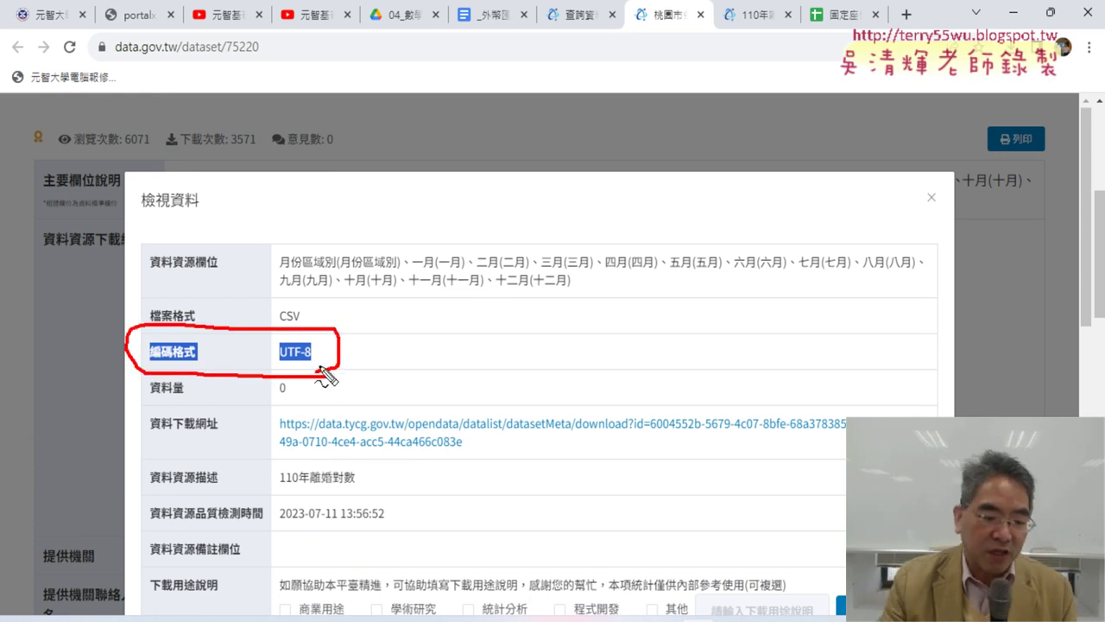
key("Escape")
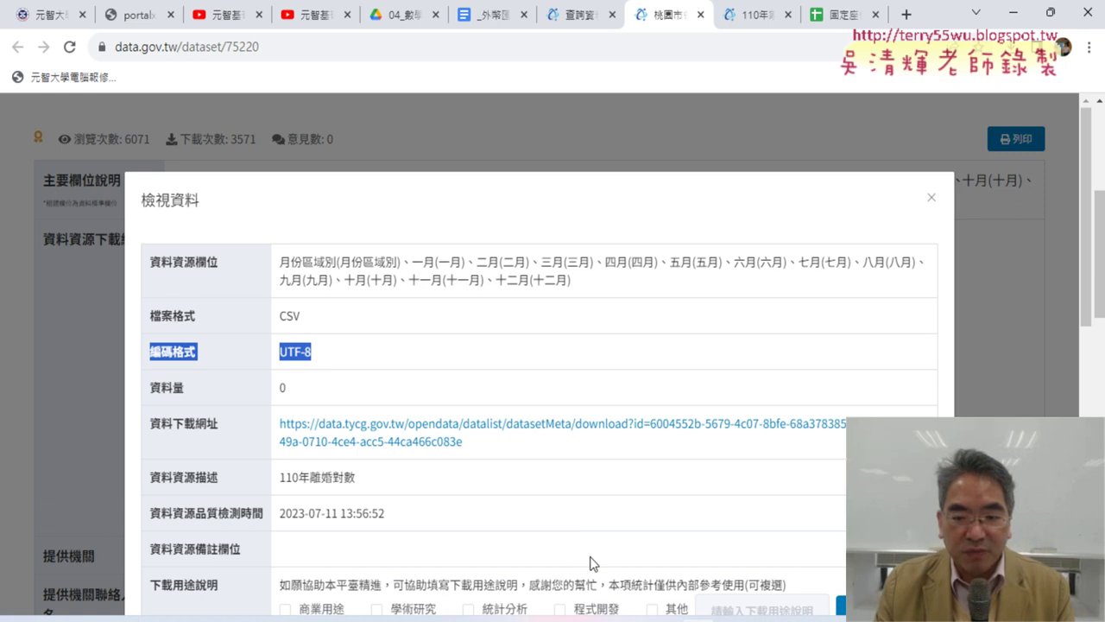
left_click(656, 621)
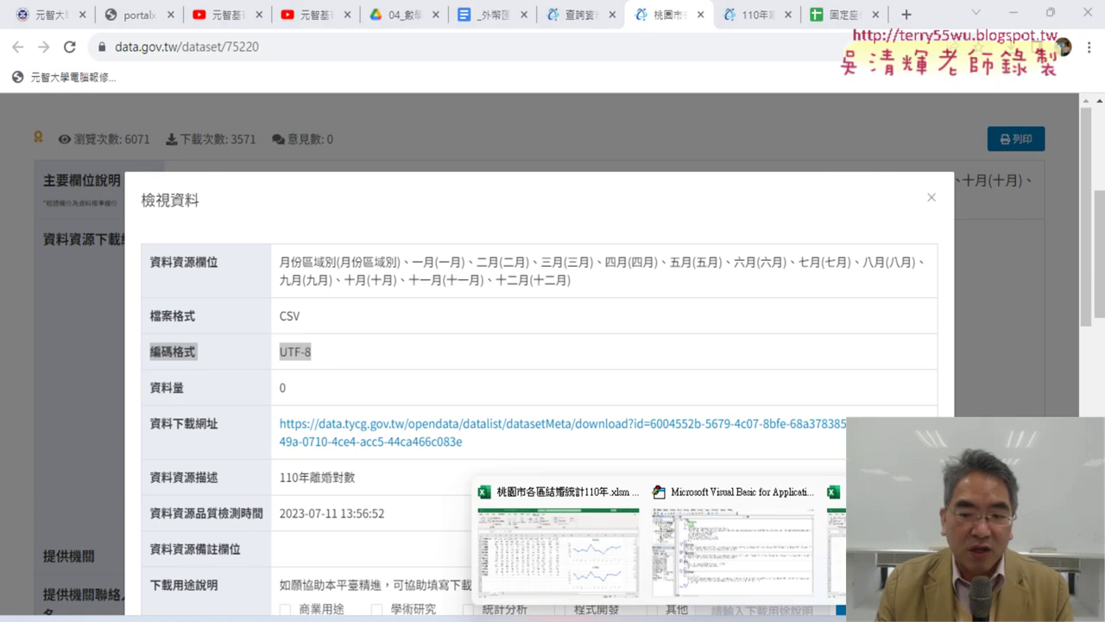
- Set the import's file origin encoding to 65001: Unicode (UTF-8)
left_click(872, 544)
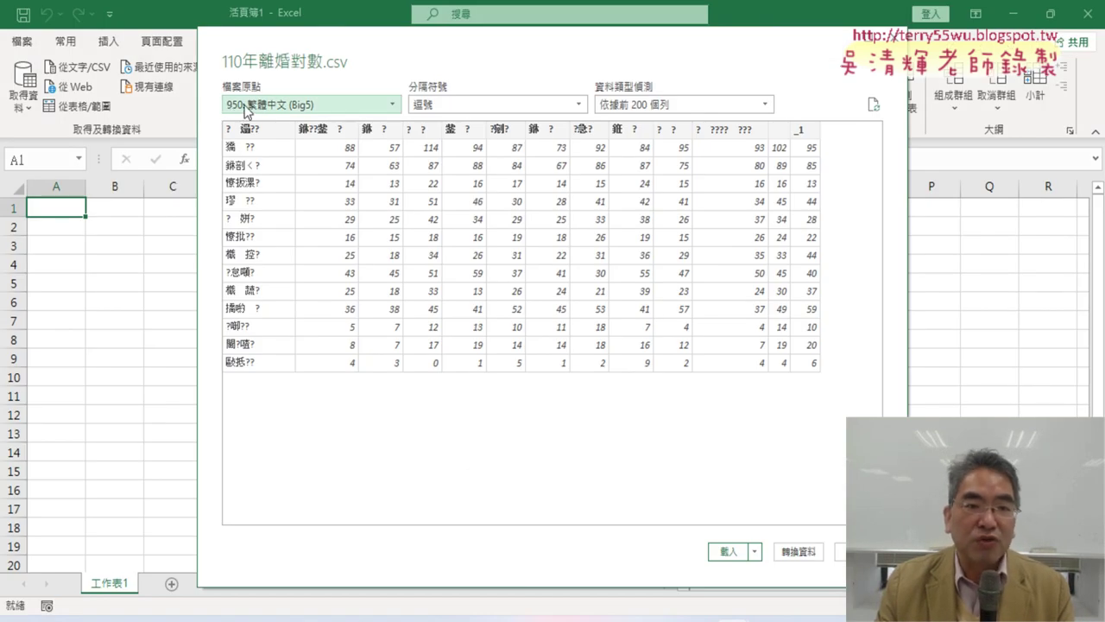
left_click(395, 104)
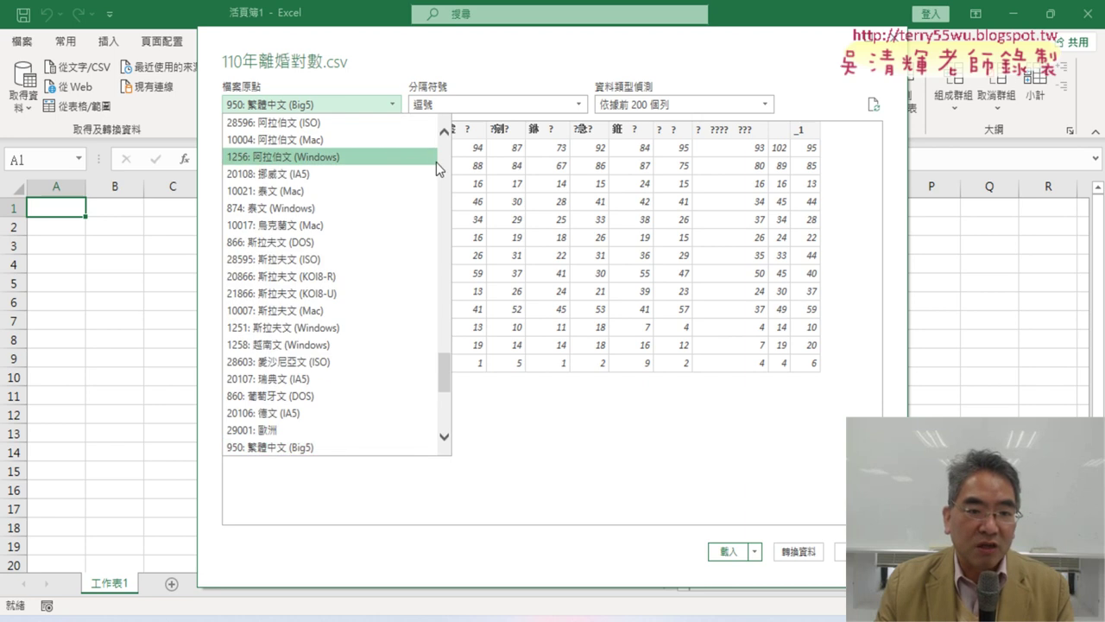
left_click_drag(442, 370, 446, 283)
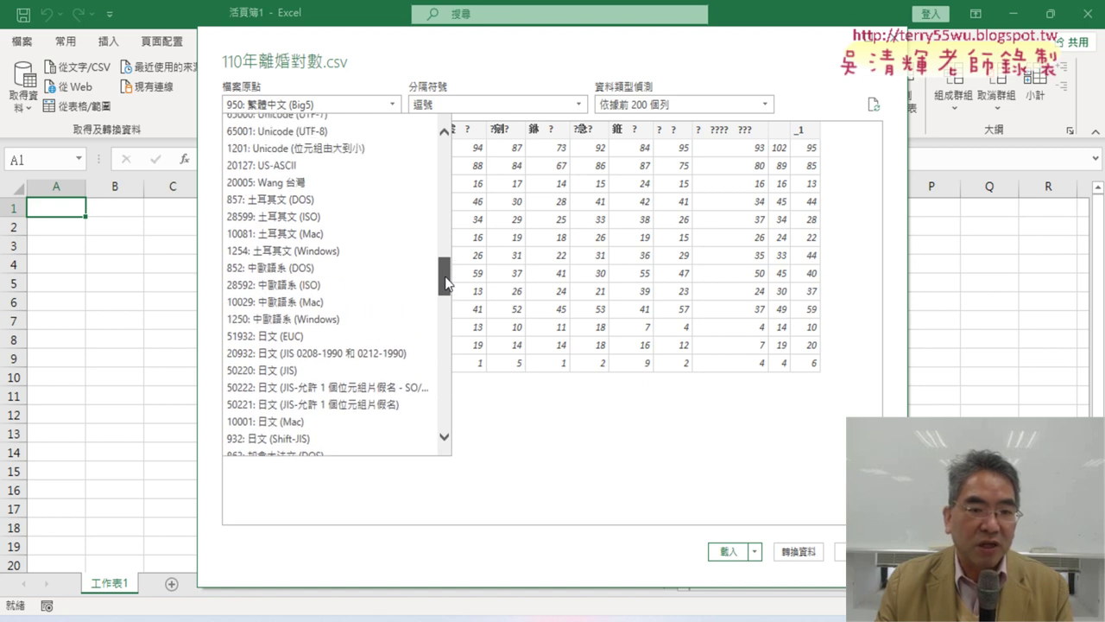
left_click_drag(446, 283, 446, 273)
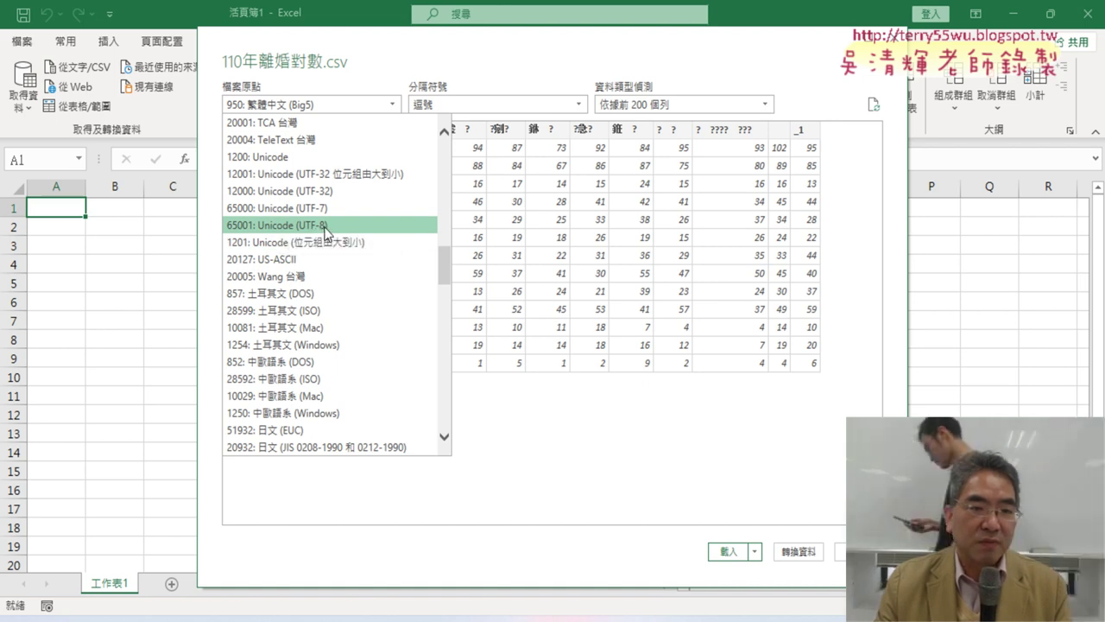
left_click(325, 227)
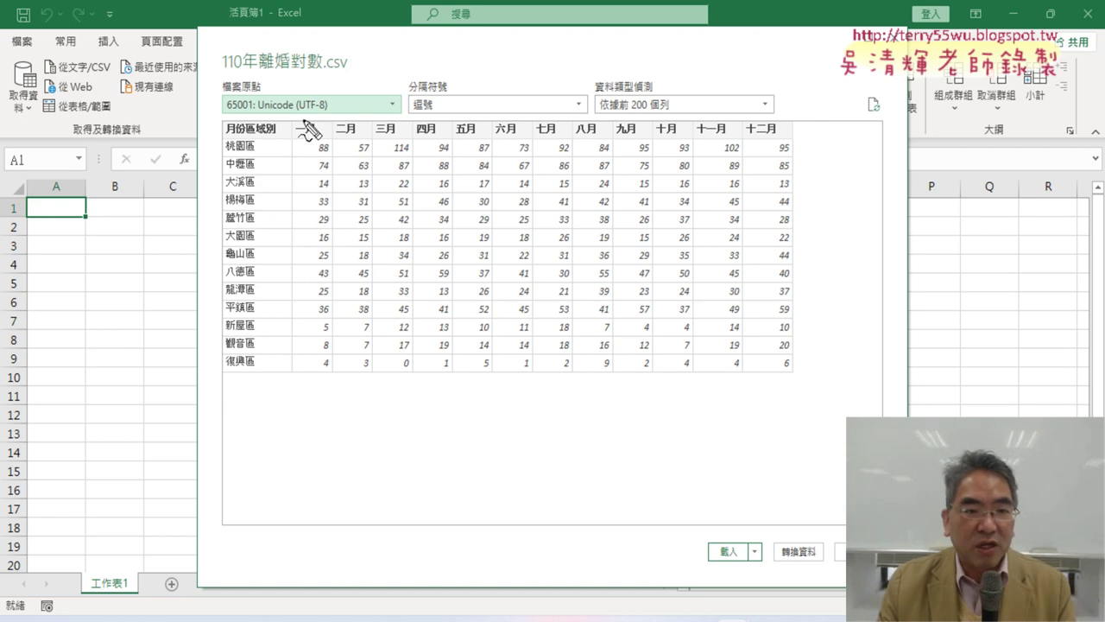
- Circle the encoding setting and the Load button in red, then clear the annotations
left_click_drag(304, 116, 321, 118)
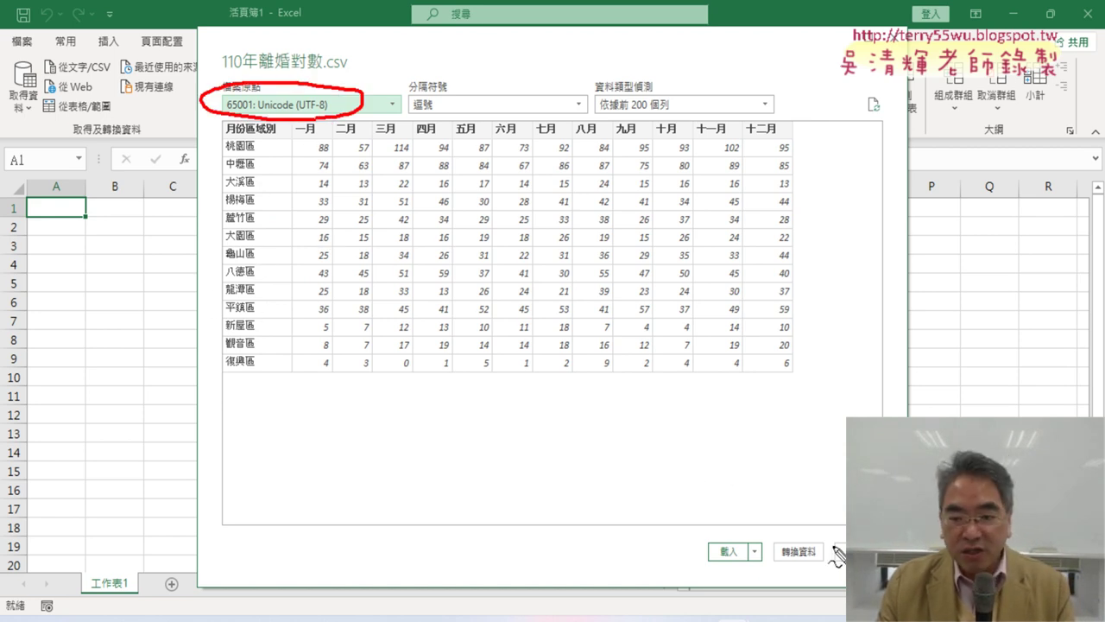
left_click_drag(715, 560, 741, 566)
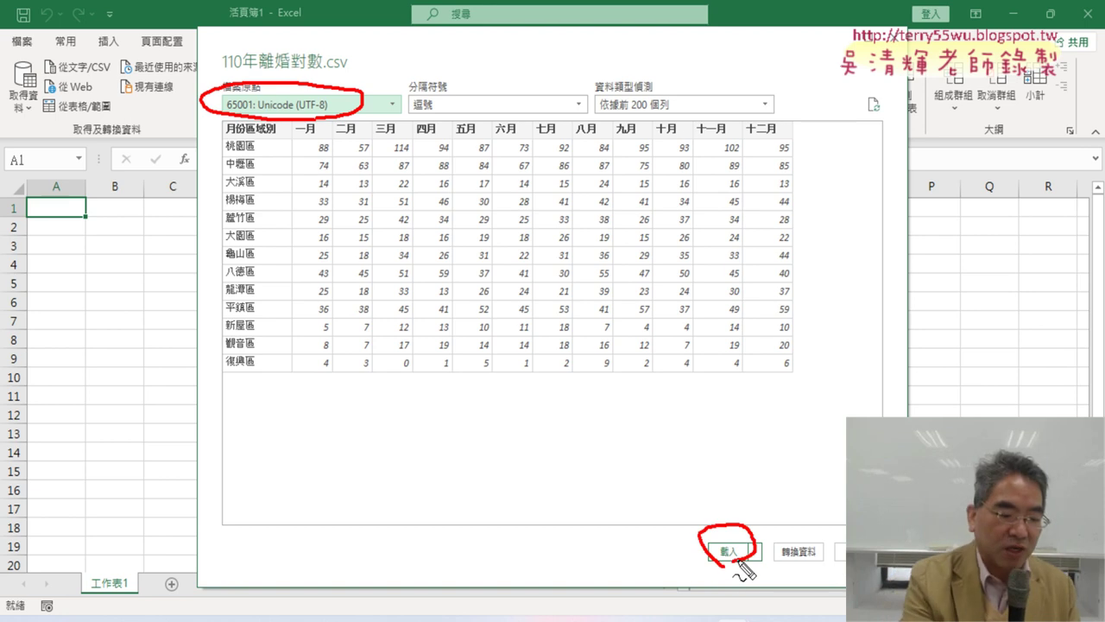
key("Escape")
- Load the data to a new 110年離婚對數 sheet, convert it to a range, close without saving
left_click(727, 553)
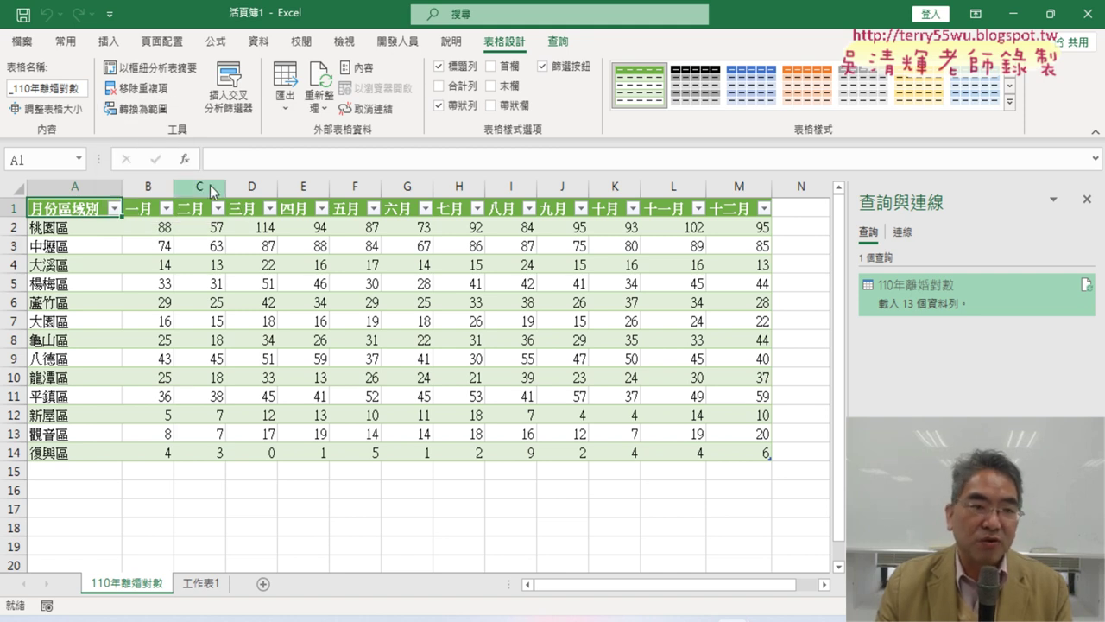
left_click(132, 109)
left_click(515, 364)
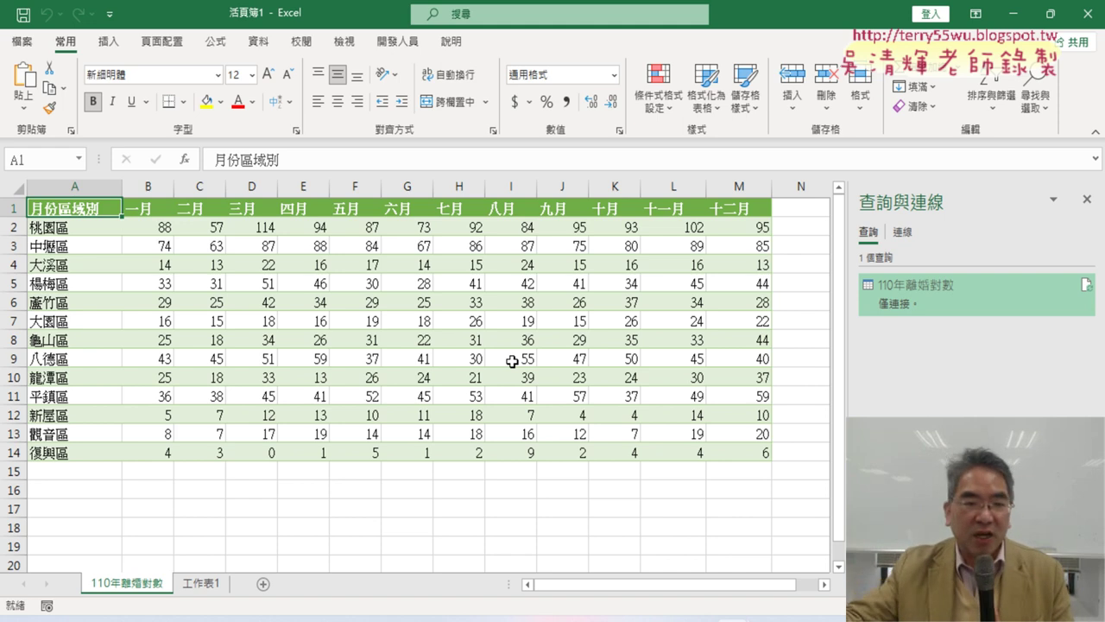
left_click(1093, 15)
left_click(556, 339)
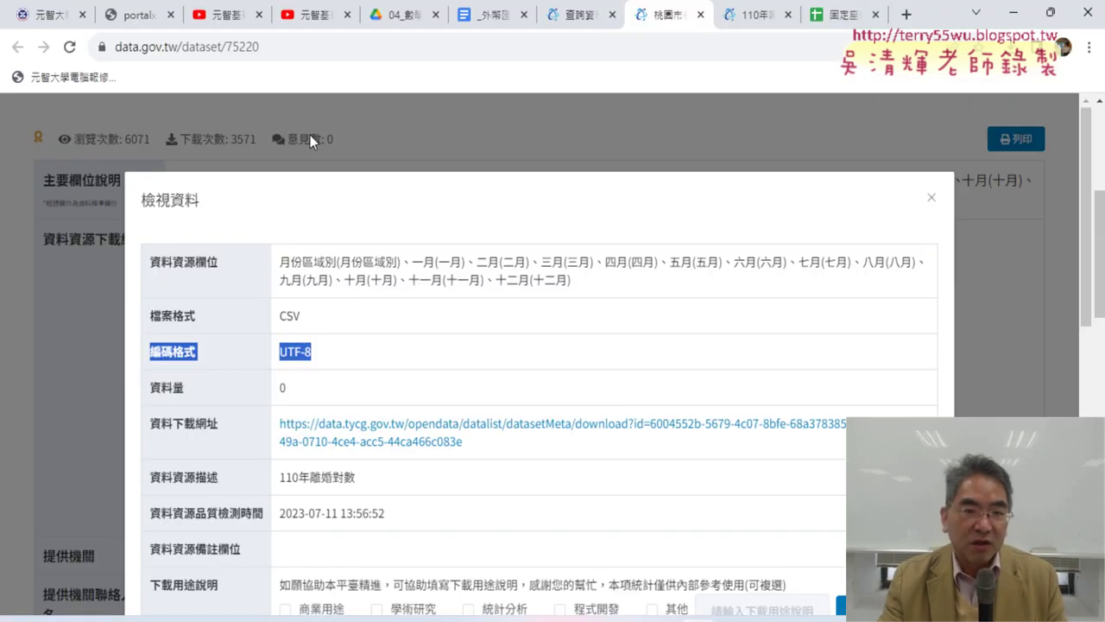
- Close the dataset details and page, returning to the data.gov.tw home page
left_click(787, 155)
scroll(678, 316, "up", 2)
scroll(678, 316, "up", 2)
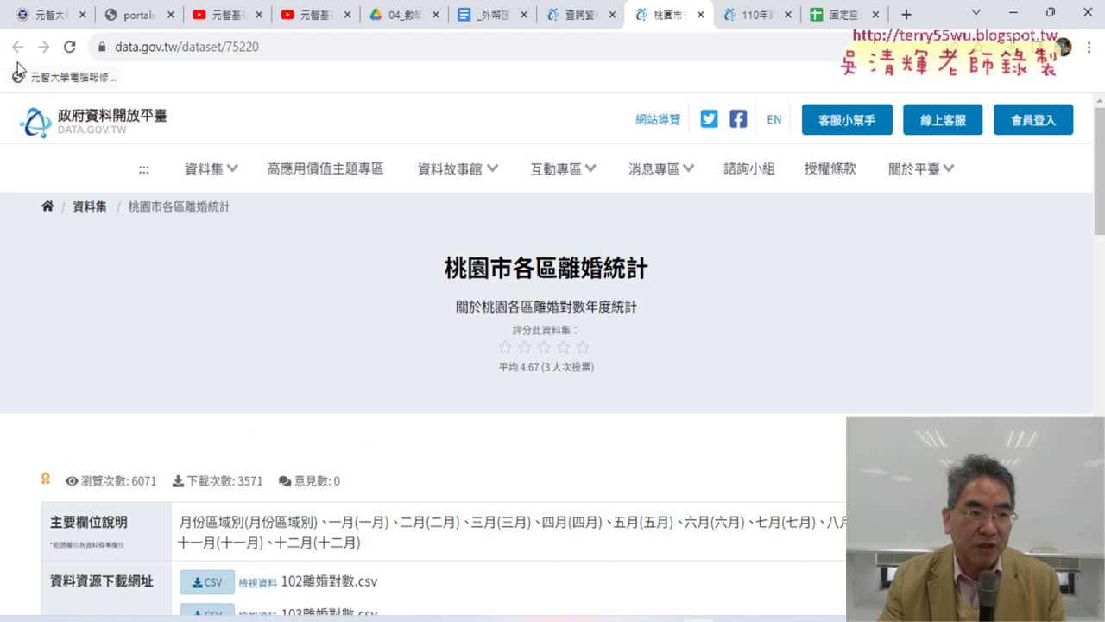
left_click(701, 15)
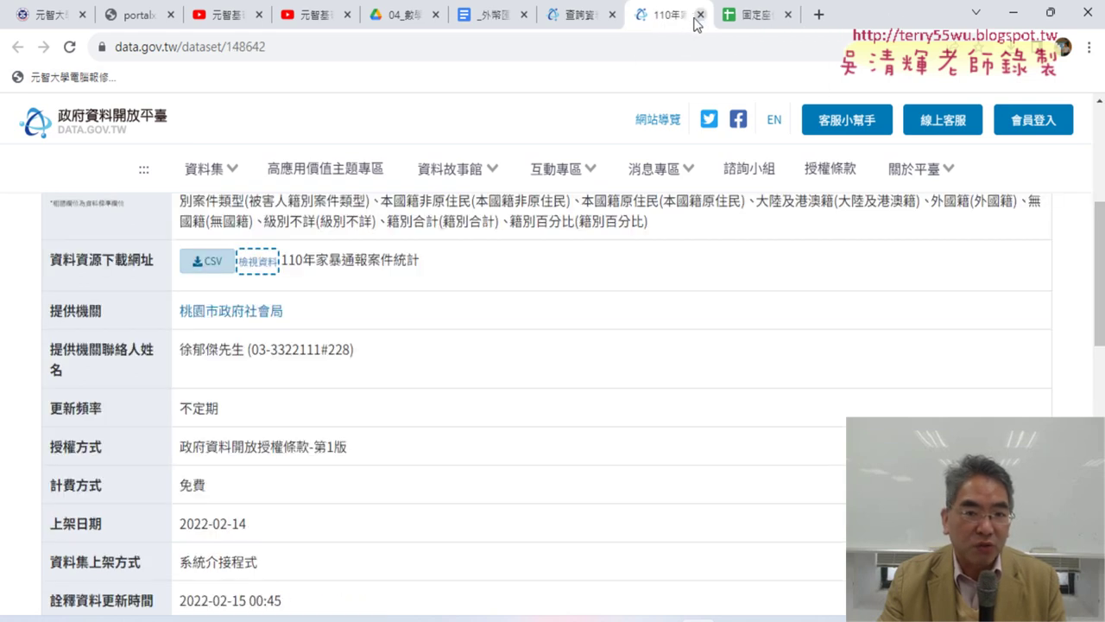
scroll(446, 232, "up", 3)
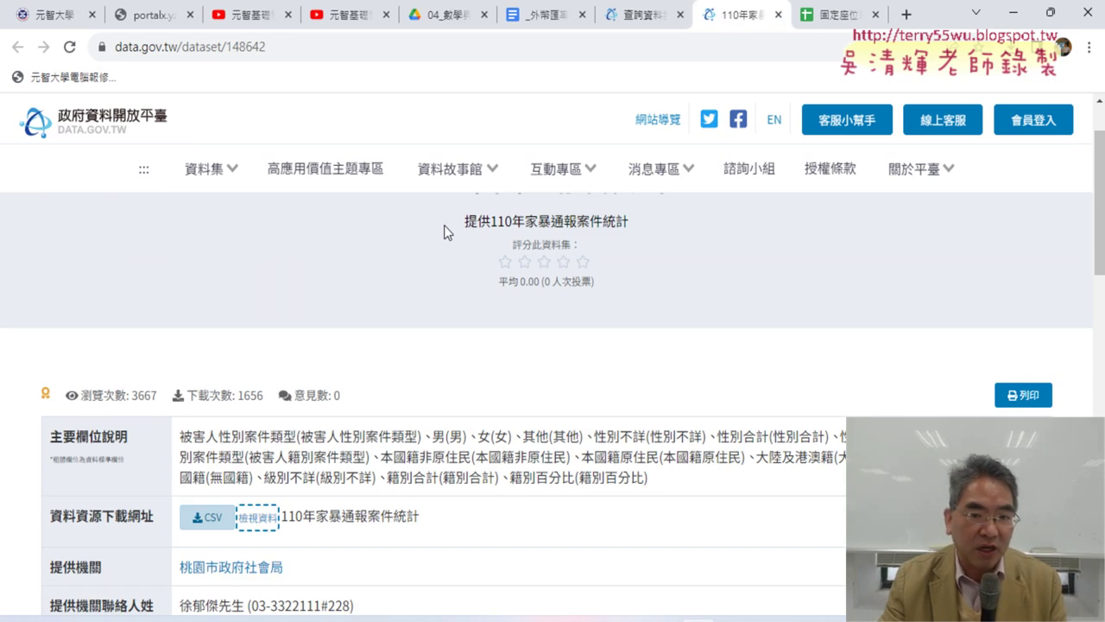
scroll(446, 231, "up", 1)
left_click(99, 121)
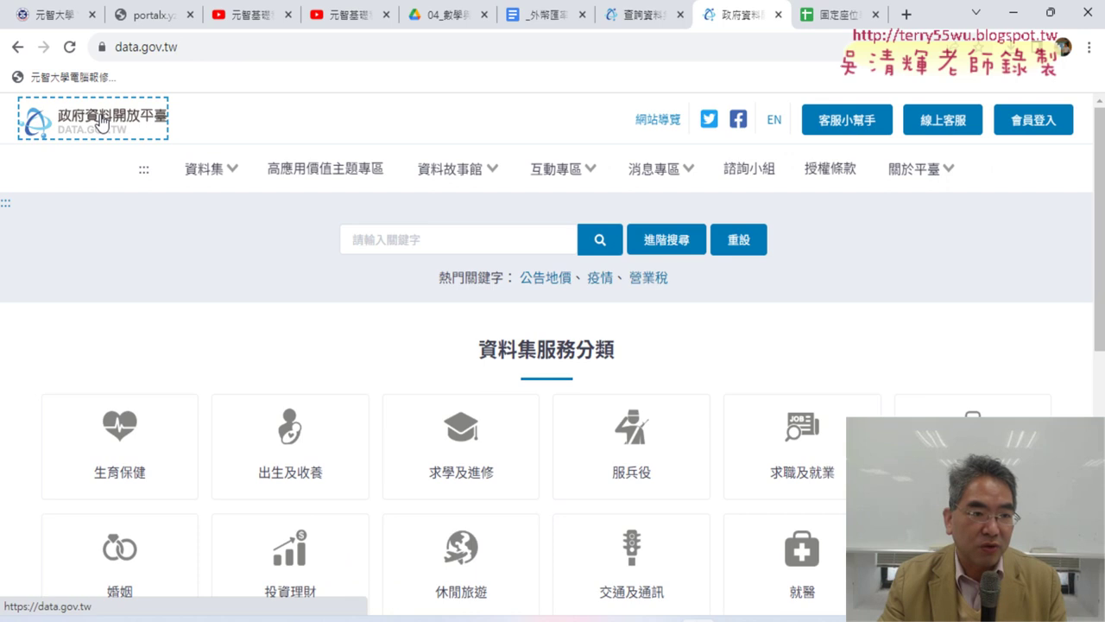
scroll(152, 244, "down", 1)
- Browse the 婚姻 category sorted by most viewed and open 桃園市各區離婚統計
left_click(99, 412)
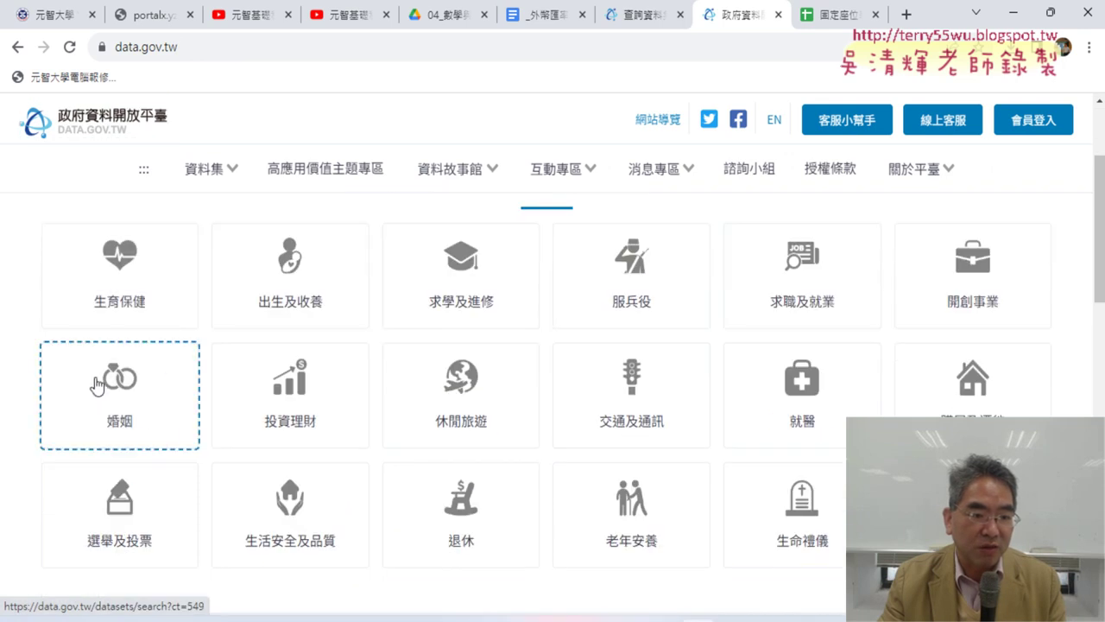
left_click(407, 394)
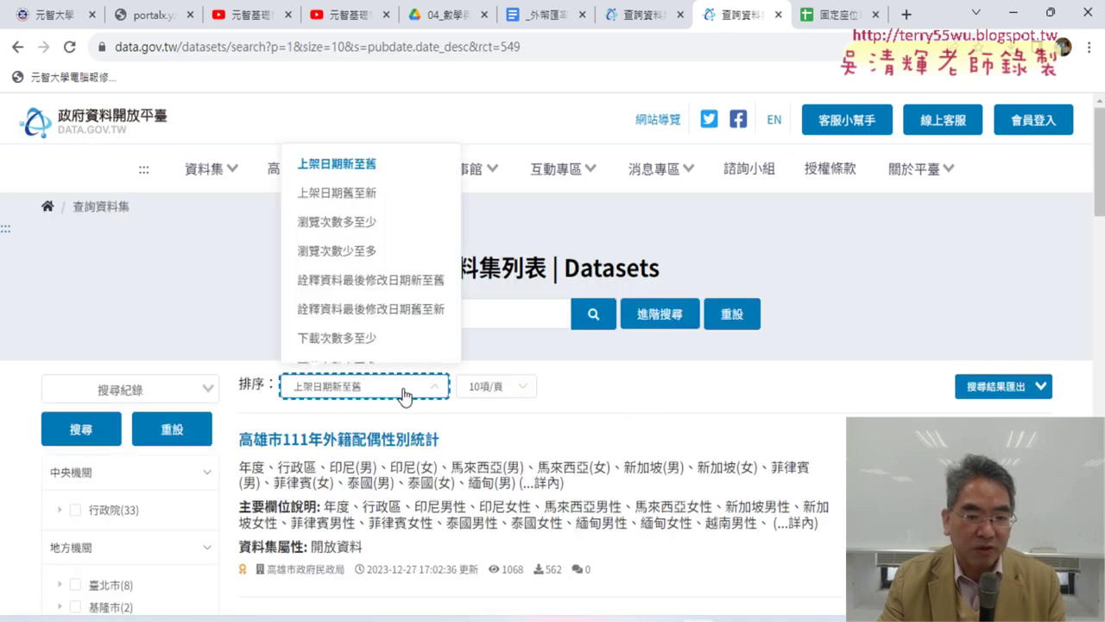
left_click(350, 222)
scroll(216, 302, "down", 2)
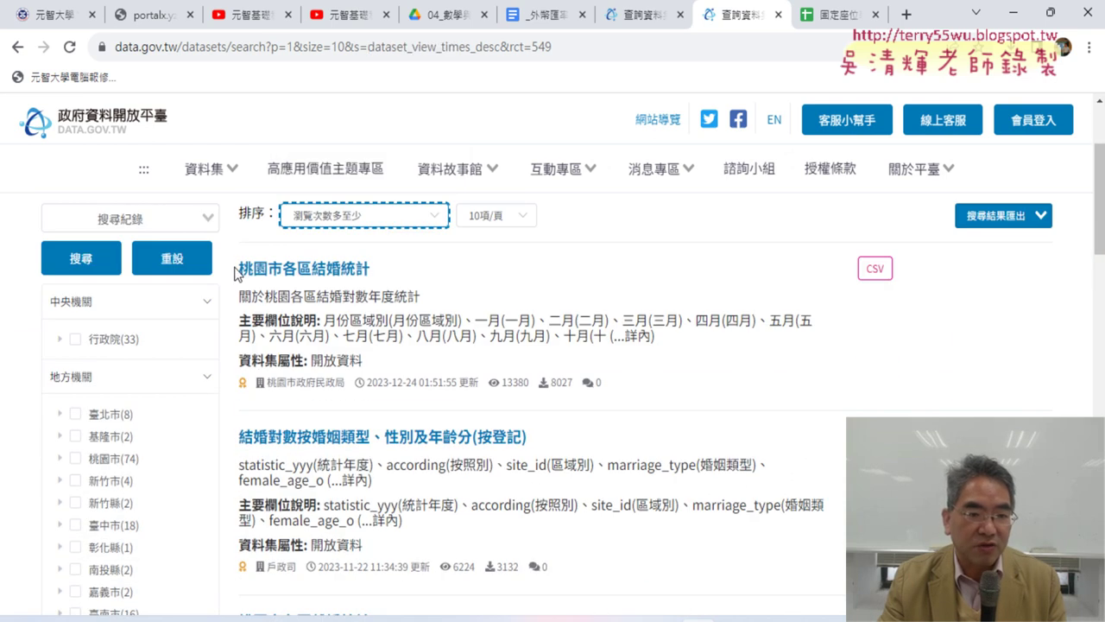
left_click_drag(235, 273, 377, 275)
scroll(473, 307, "down", 2)
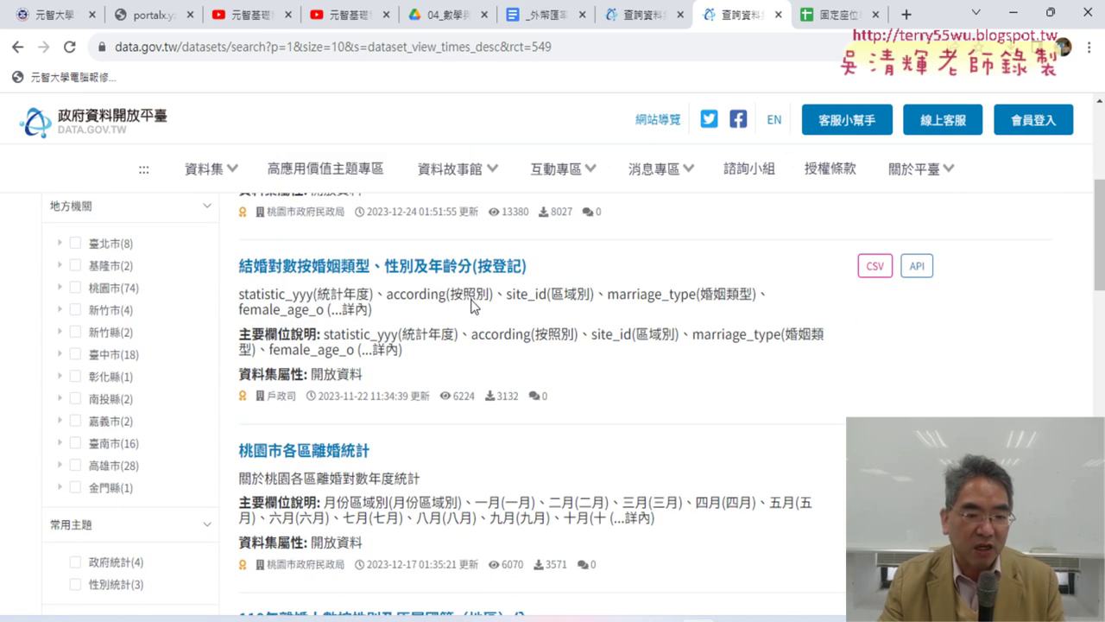
left_click(361, 450)
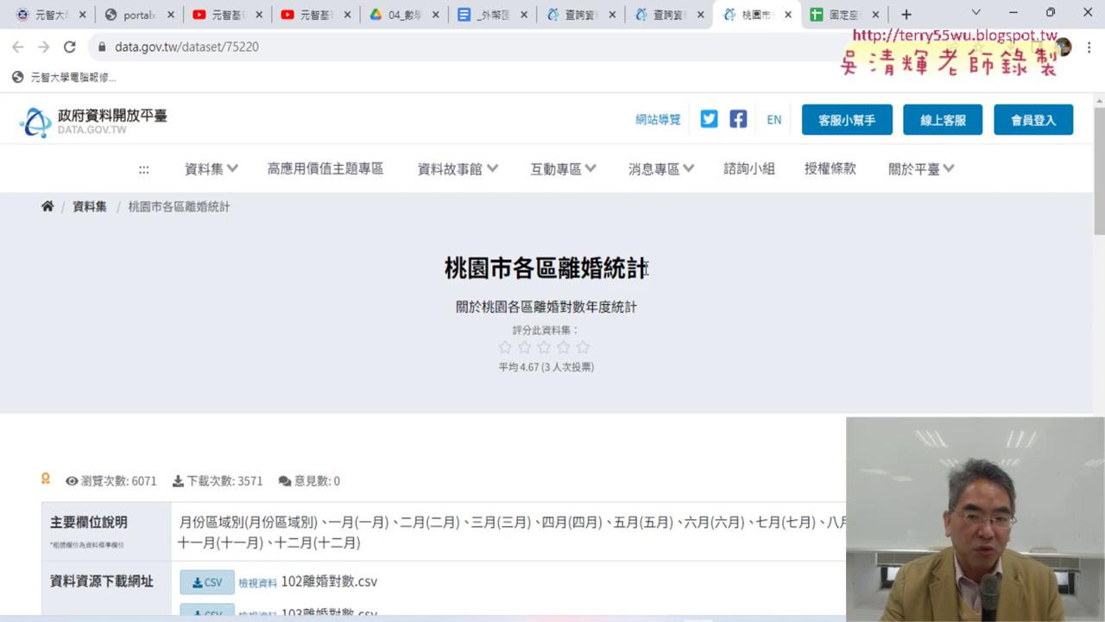
- Show the 110年離婚對數 resource details, select its download URL, and go back to Excel
scroll(522, 259, "down", 4)
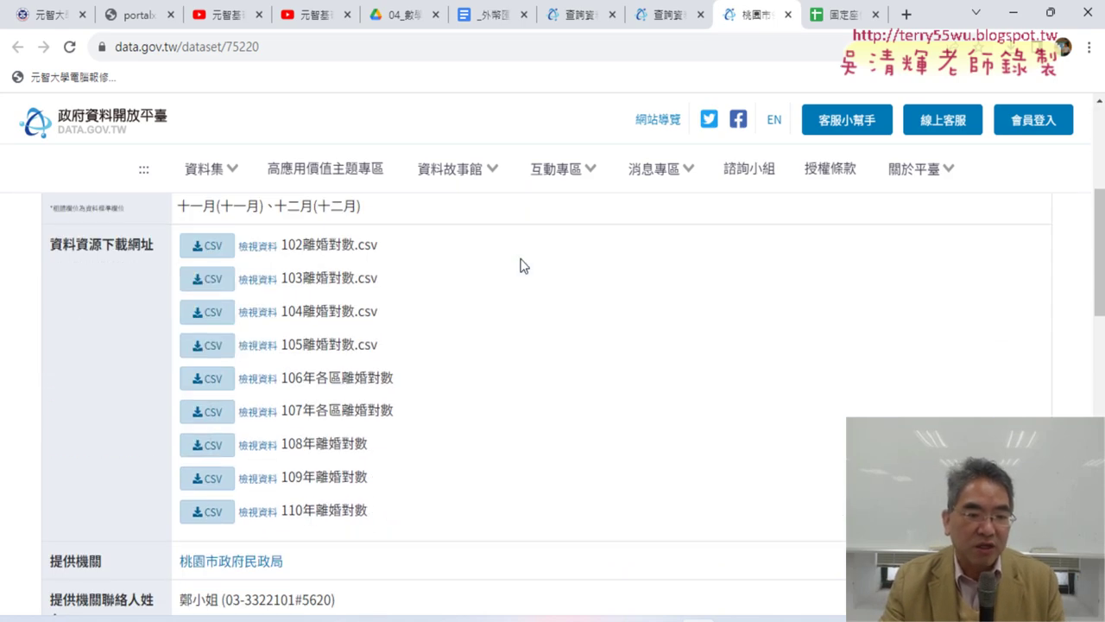
left_click(258, 506)
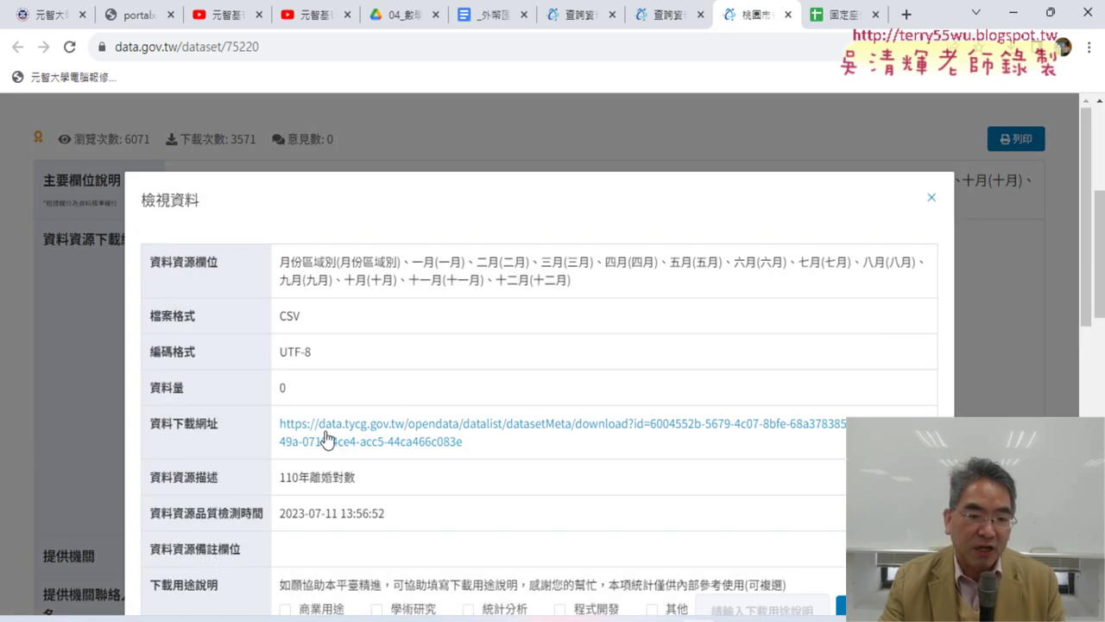
scroll(388, 401, "down", 2)
left_click_drag(463, 271, 278, 251)
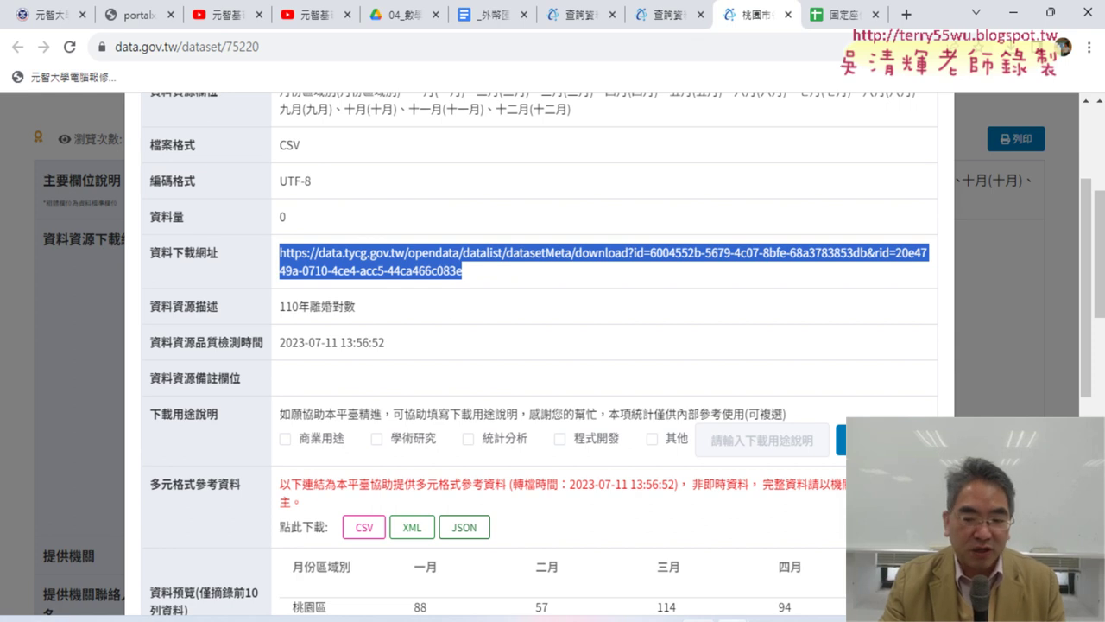
left_click(703, 618)
- Create the blank workbook 活頁簿2, then save and close 桃園市各區結婚統計110年.xlsm
left_click(653, 565)
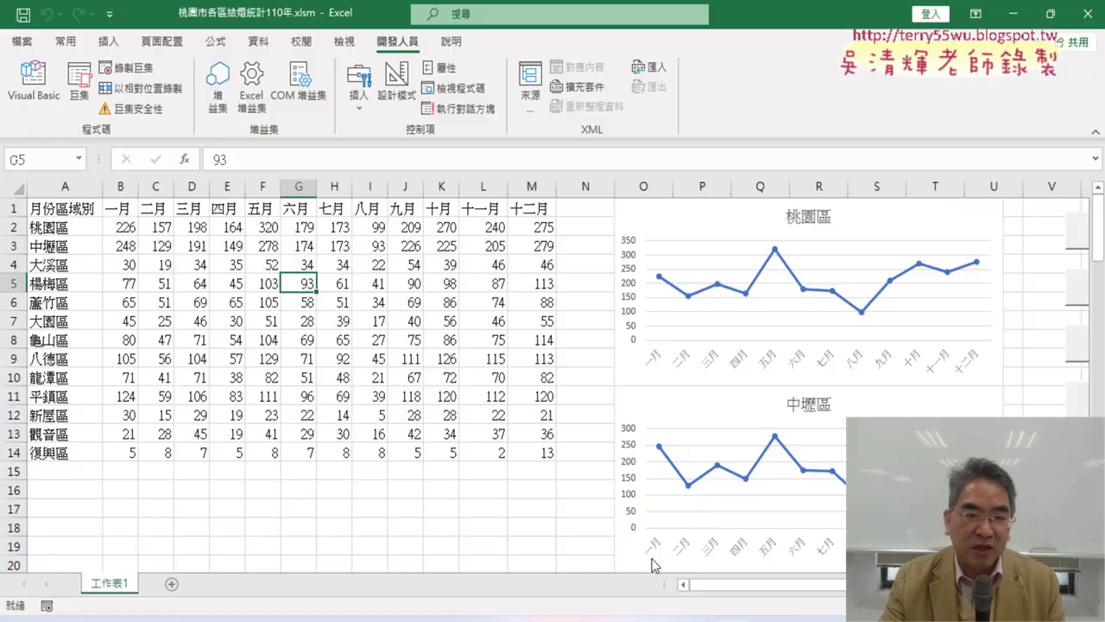
left_click(21, 40)
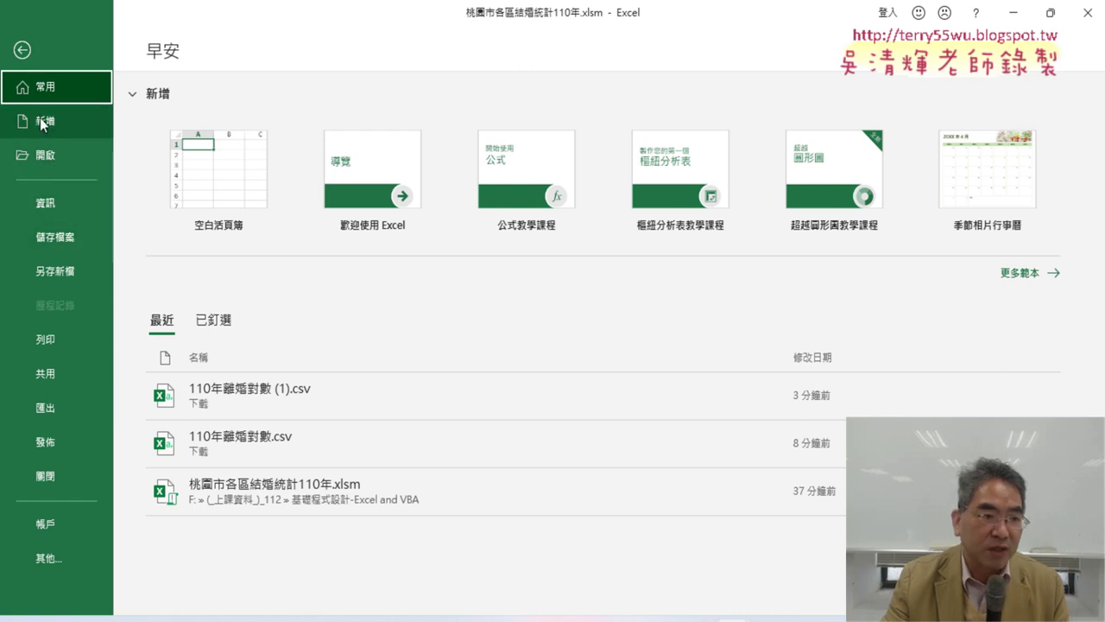
left_click(40, 120)
left_click(212, 185)
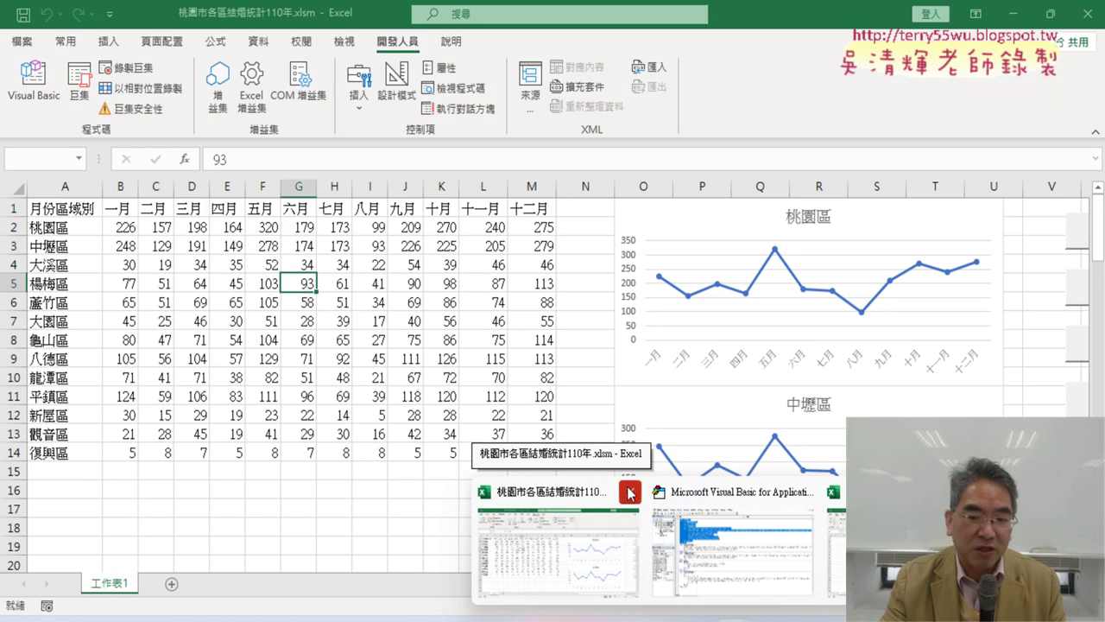
left_click(634, 499)
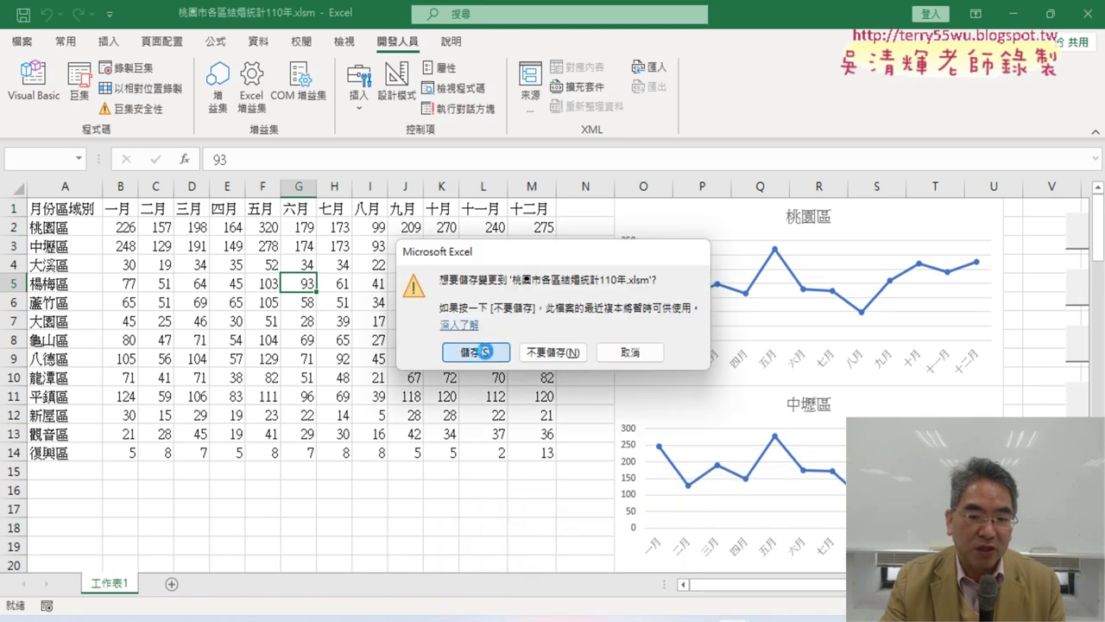
left_click(496, 356)
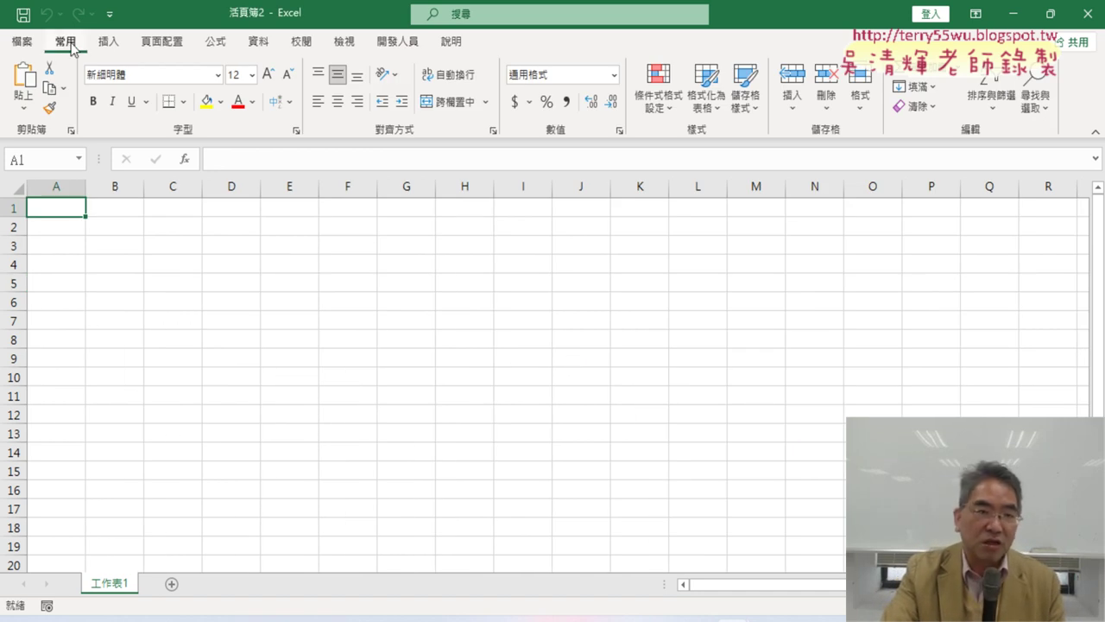
- Open the VBA editor for 活頁簿2 and insert an empty Module1 via 插入 > 模組
left_click(397, 43)
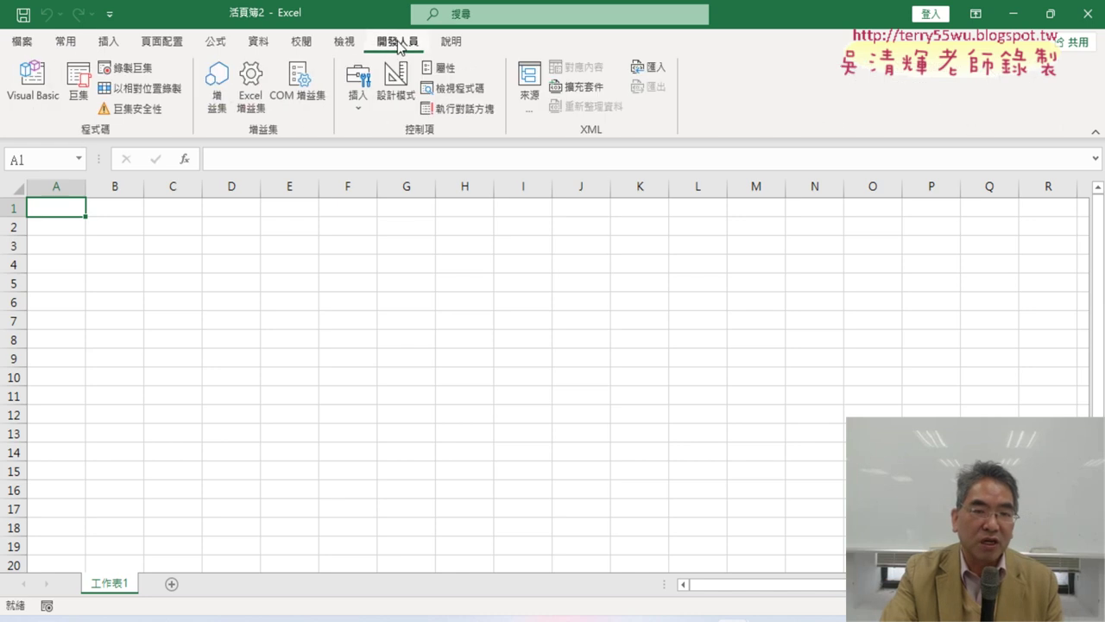
left_click(36, 83)
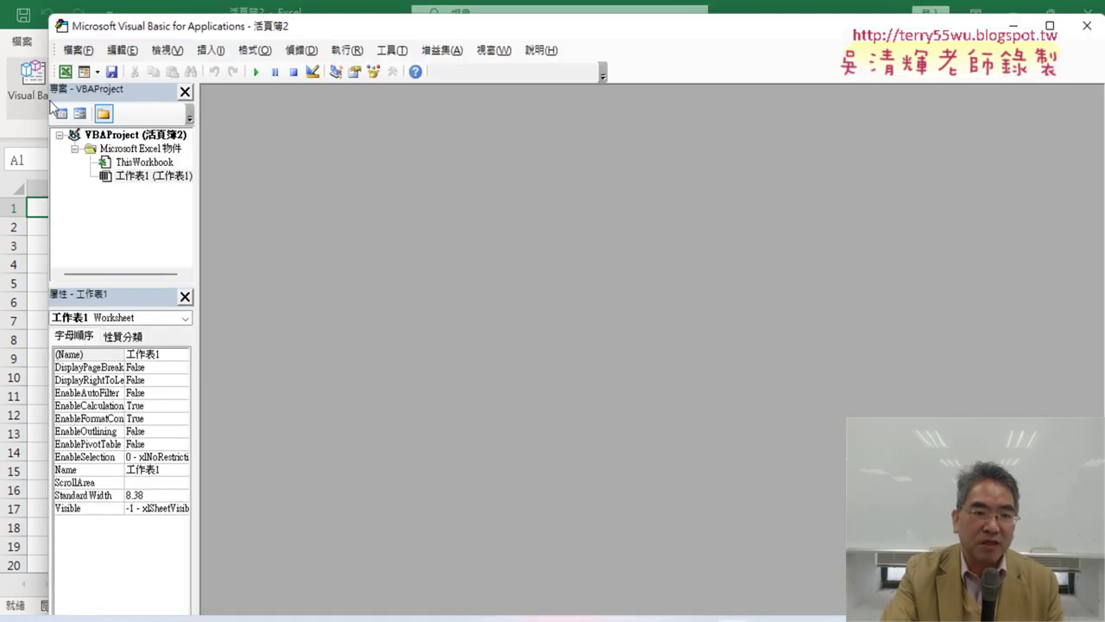
right_click(143, 177)
mouse_move(210, 265)
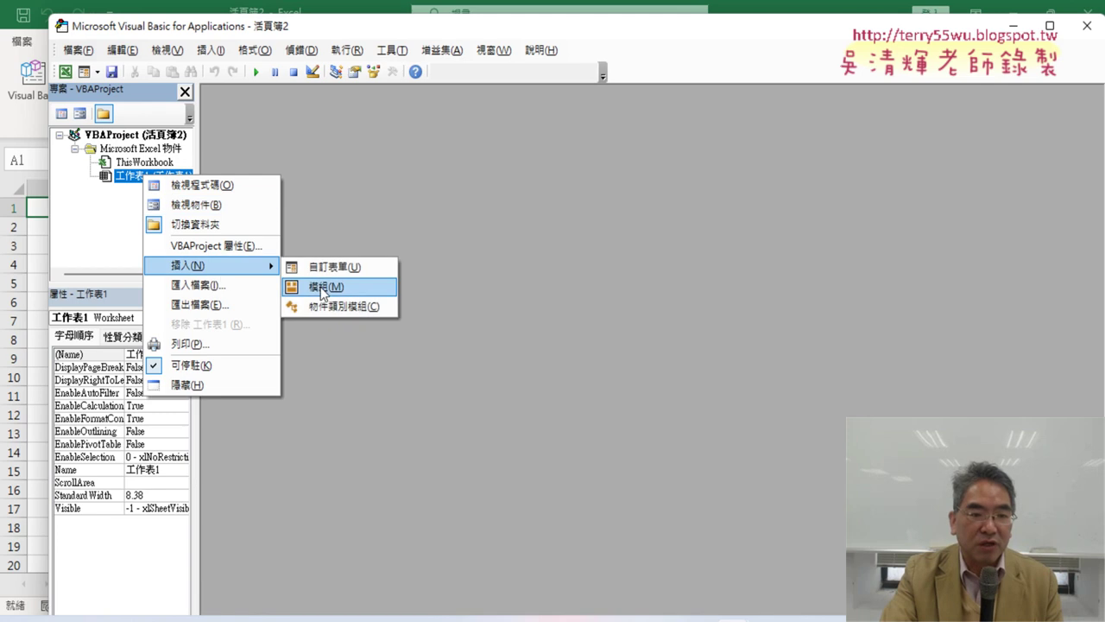
left_click(322, 290)
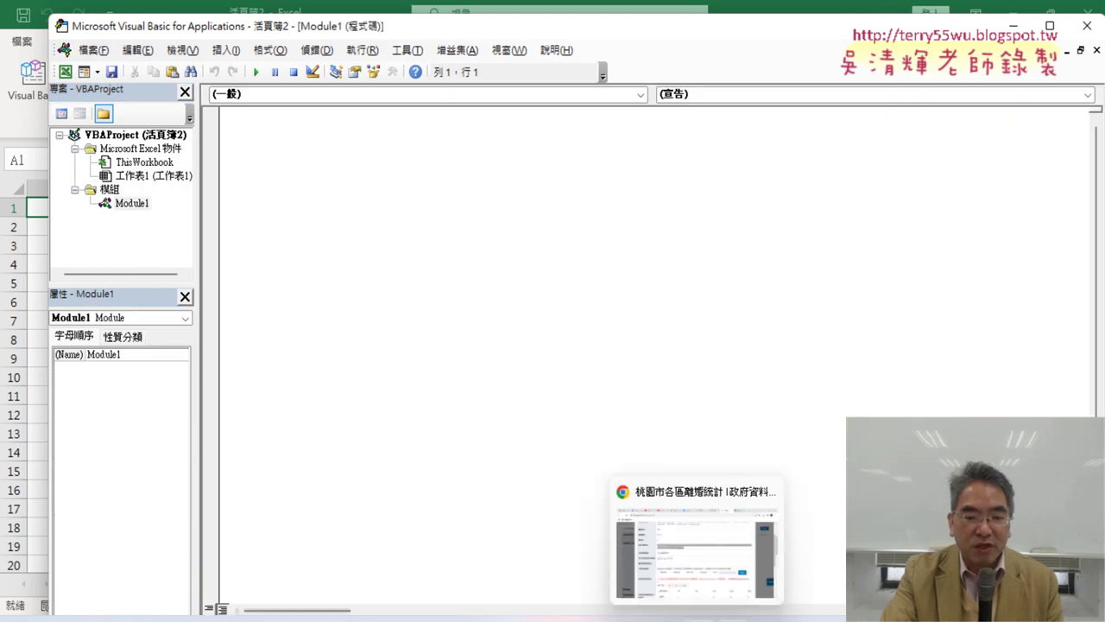
- Verify the 110年離婚對數 resource's 編碼格式 is UTF-8, then switch to the Google Docs QueryTables notes
left_click(697, 573)
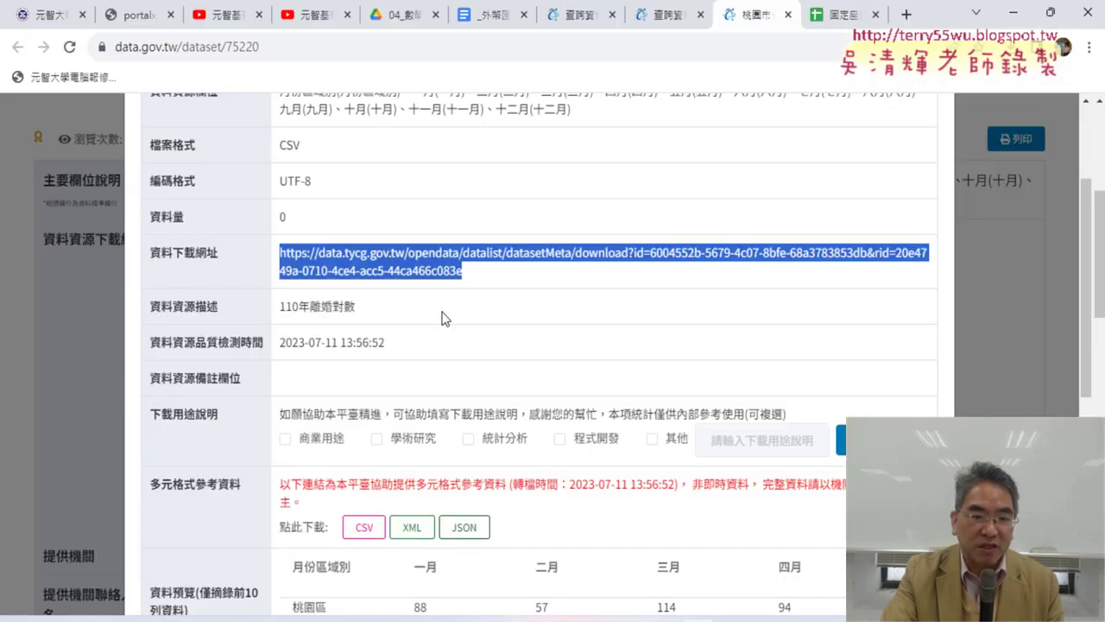
scroll(388, 258, "up", 2)
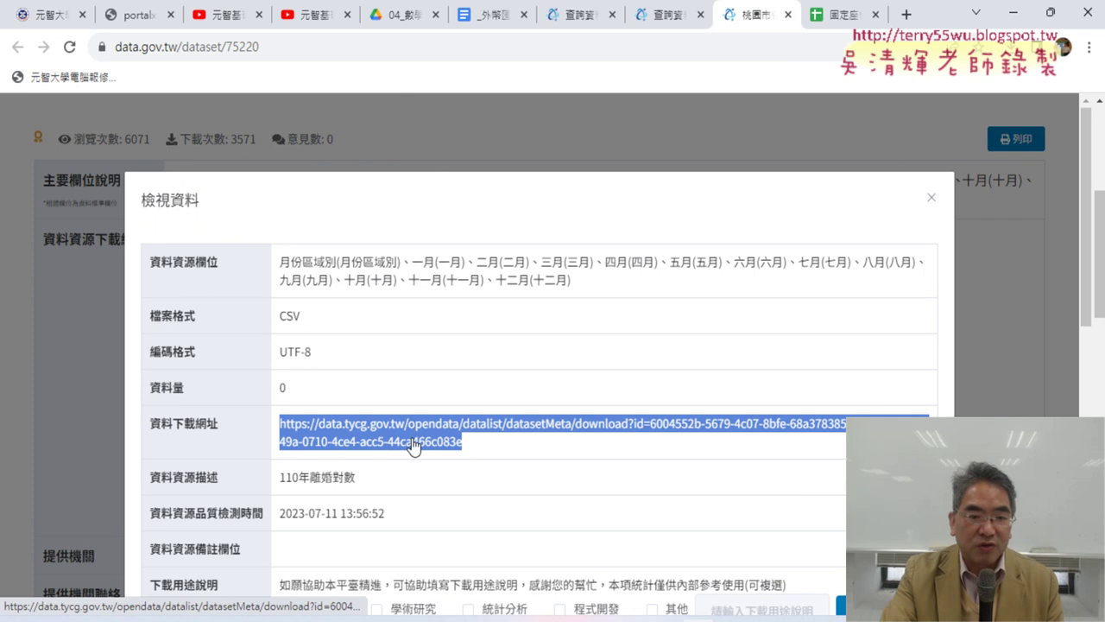
left_click_drag(330, 358, 277, 358)
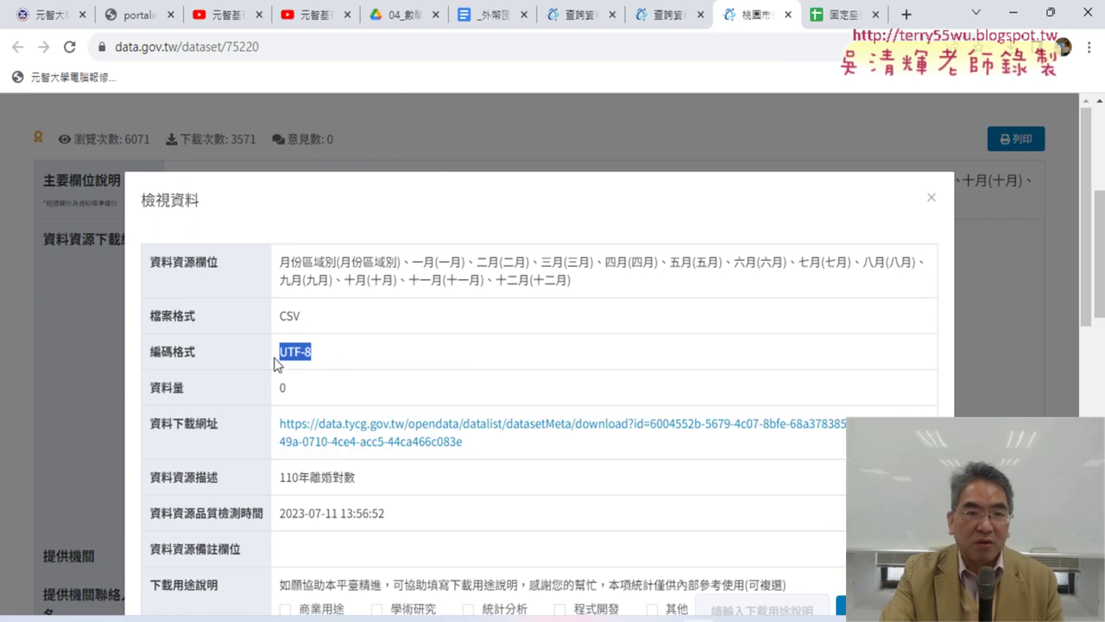
left_click(490, 22)
scroll(437, 208, "down", 3)
- Copy the Sub 匯率下載 … End Sub block from Google Docs and paste it into Module1
scroll(436, 207, "down", 3)
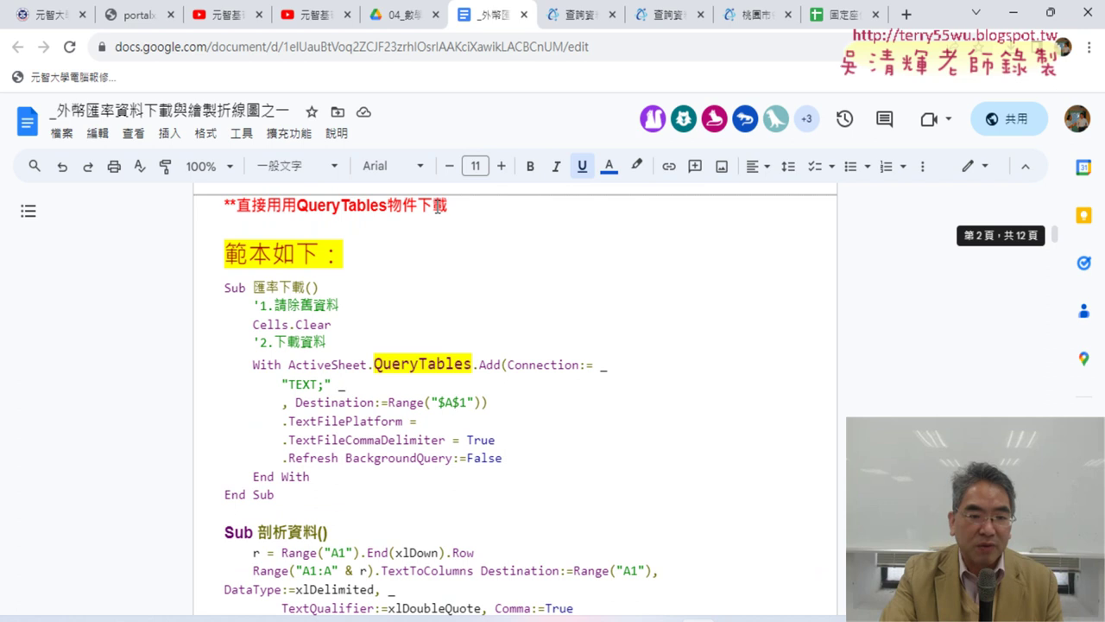
left_click_drag(227, 252, 362, 252)
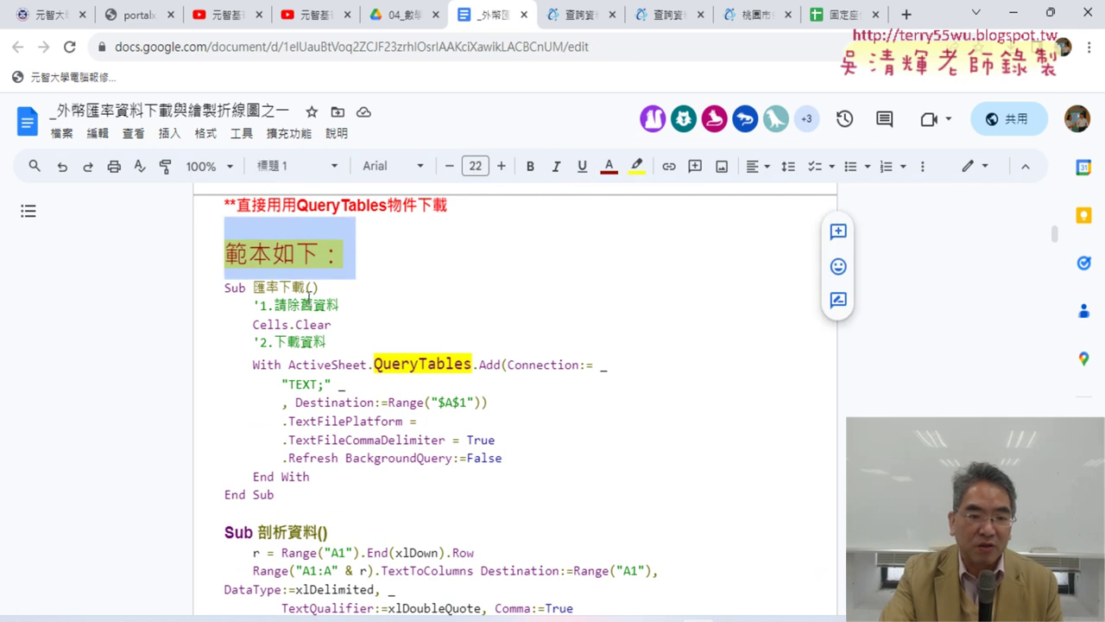
left_click(313, 305)
left_click_drag(299, 487, 220, 292)
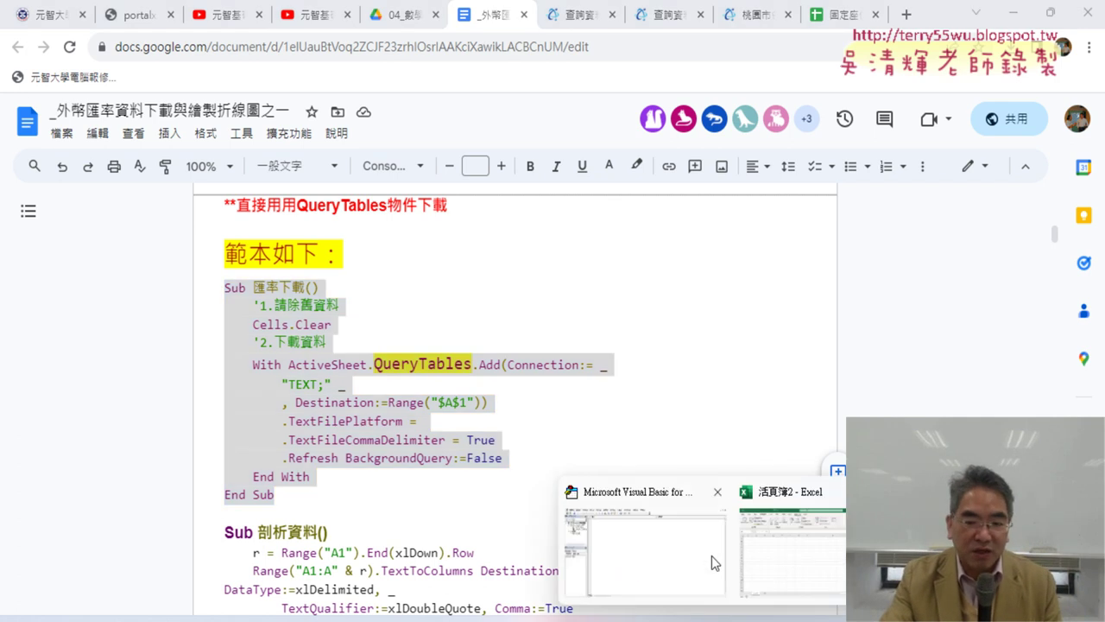
left_click(712, 555)
right_click(354, 216)
left_click(393, 267)
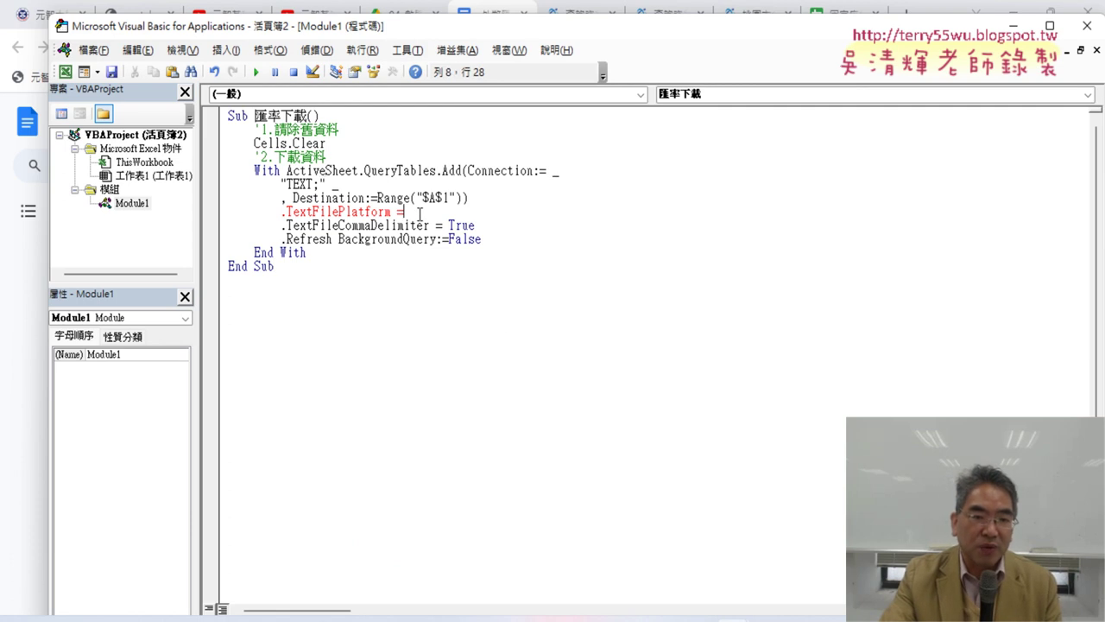
- Set .TextFilePlatform to 65001 in the 匯率下載 macro and go back to the Google Docs notes
type("6")
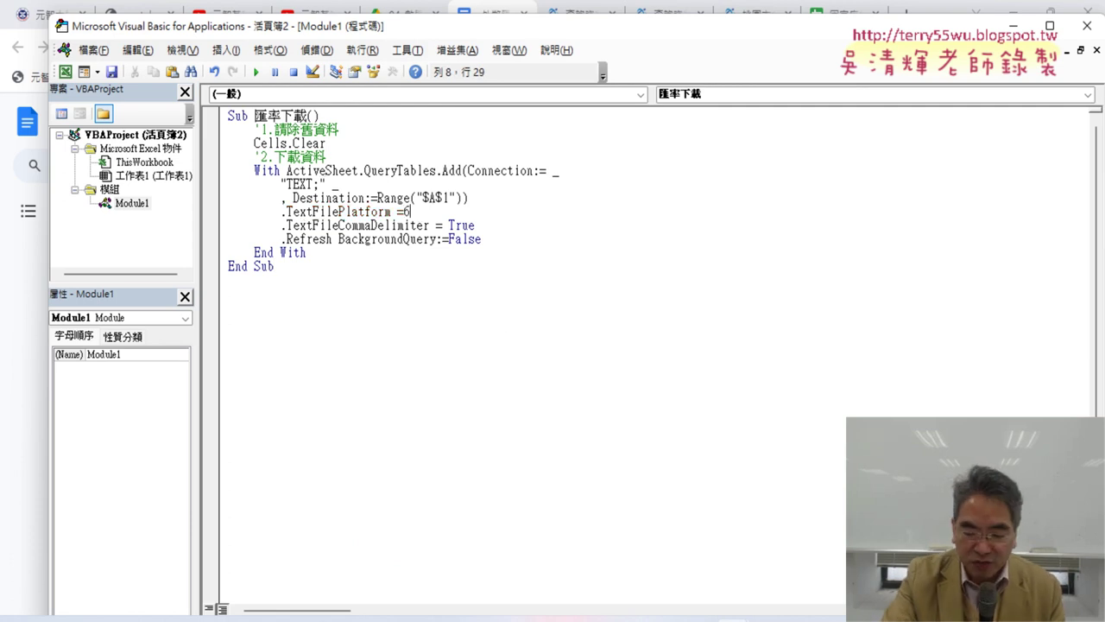
type(" 65001")
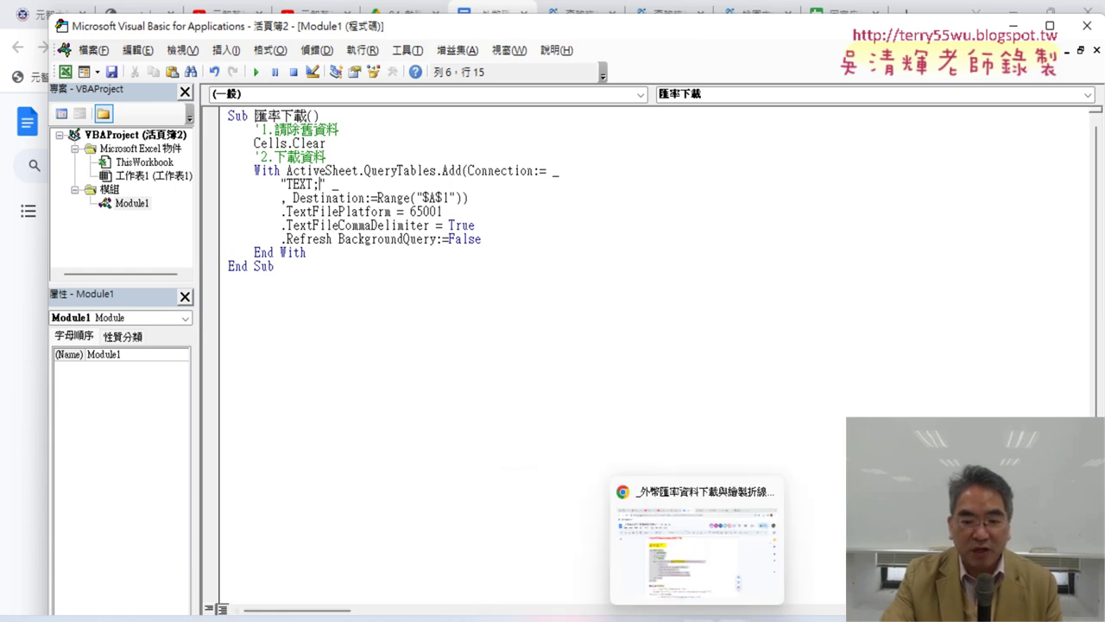
left_click(695, 553)
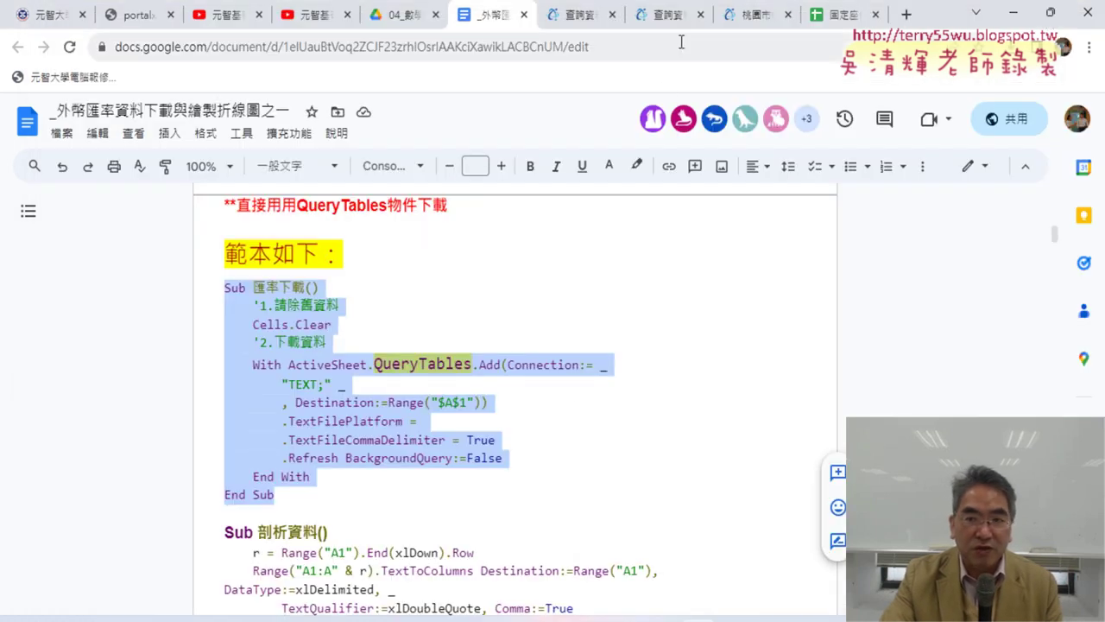
- Copy the 資料下載網址 CSV URL from the data.gov.tw data view and return to the VBA editor
left_click(751, 15)
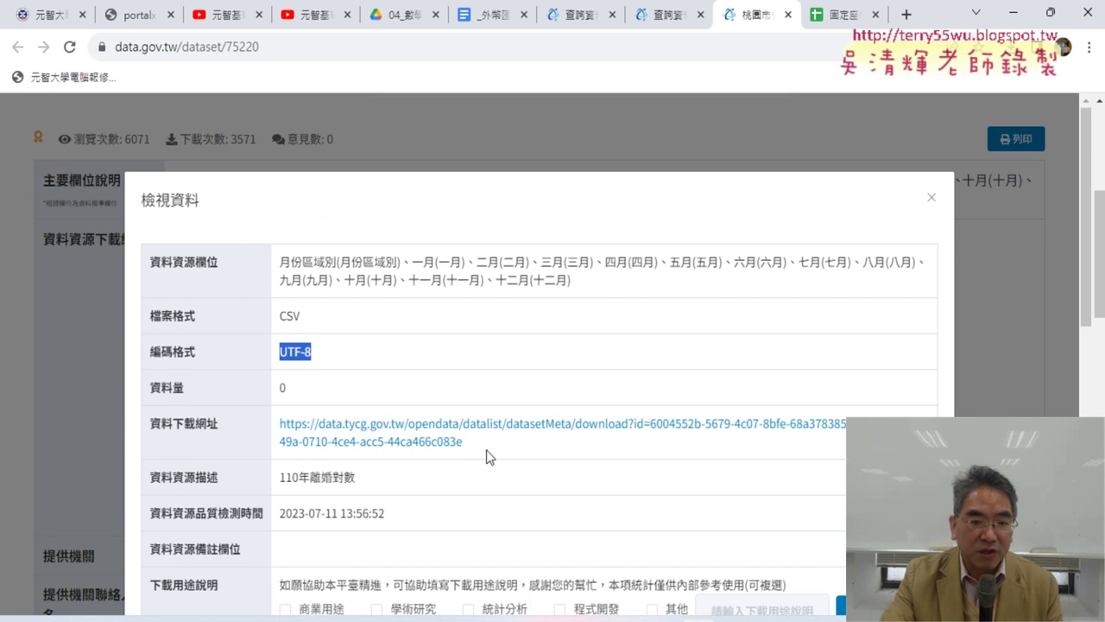
left_click_drag(463, 442, 278, 425)
right_click(380, 439)
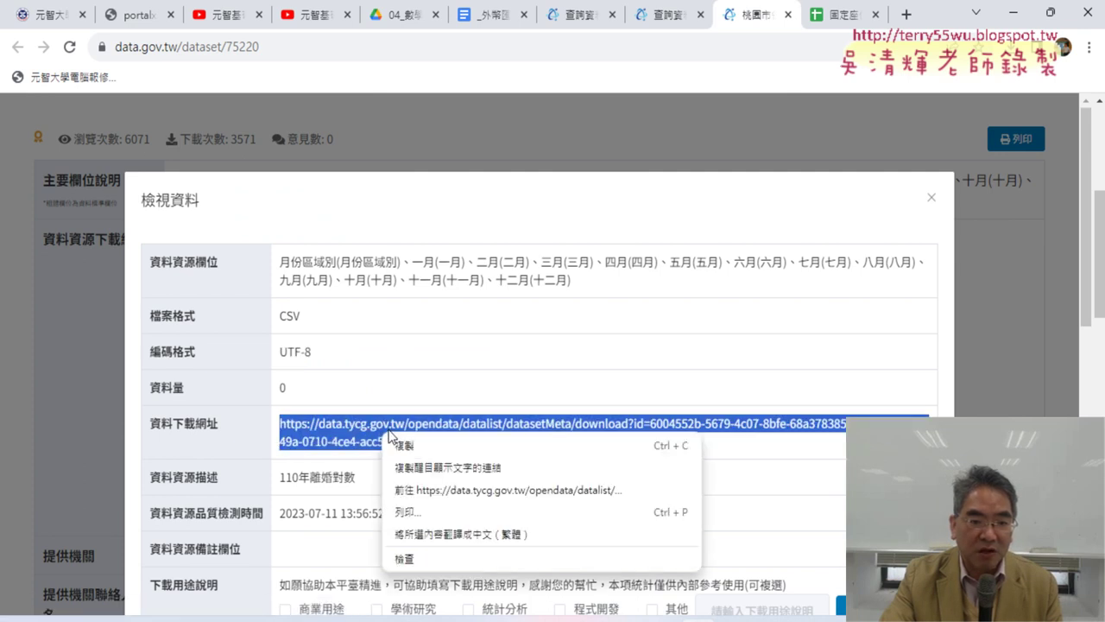
left_click(402, 445)
left_click(1012, 11)
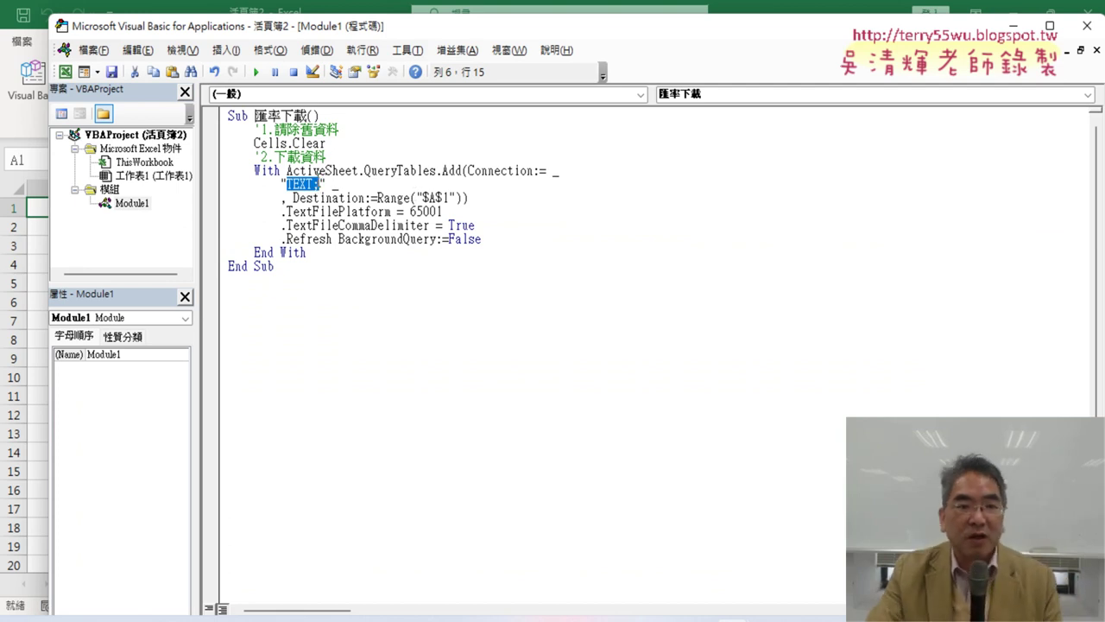
- Paste the data.tycg.gov.tw CSV URL right after "TEXT;" in line 6's connection string
left_click(331, 184)
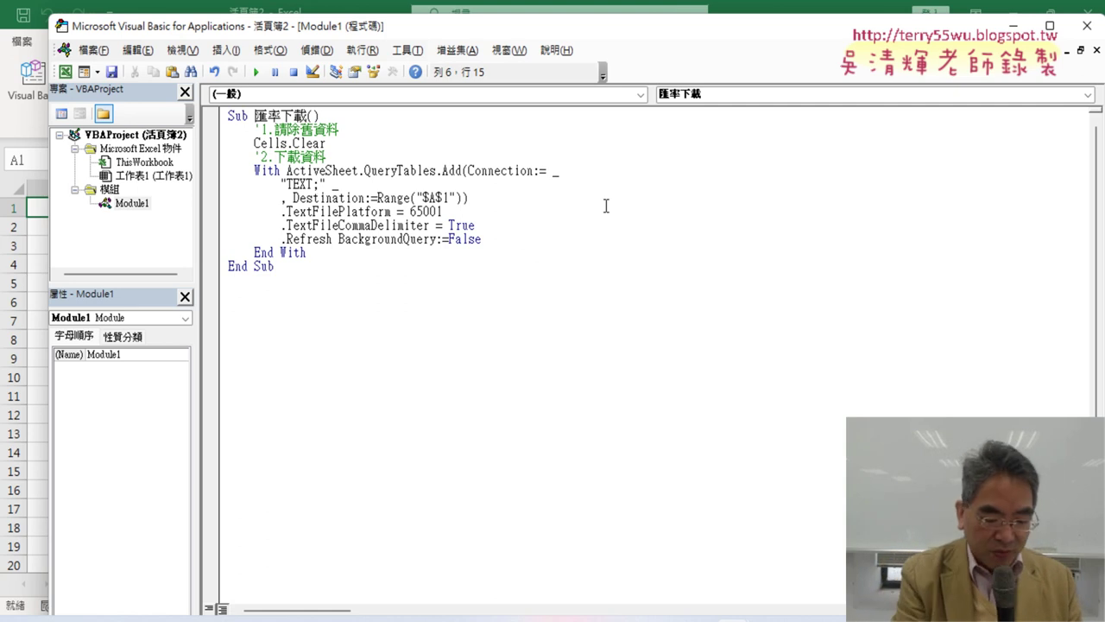
key("ctrl+v")
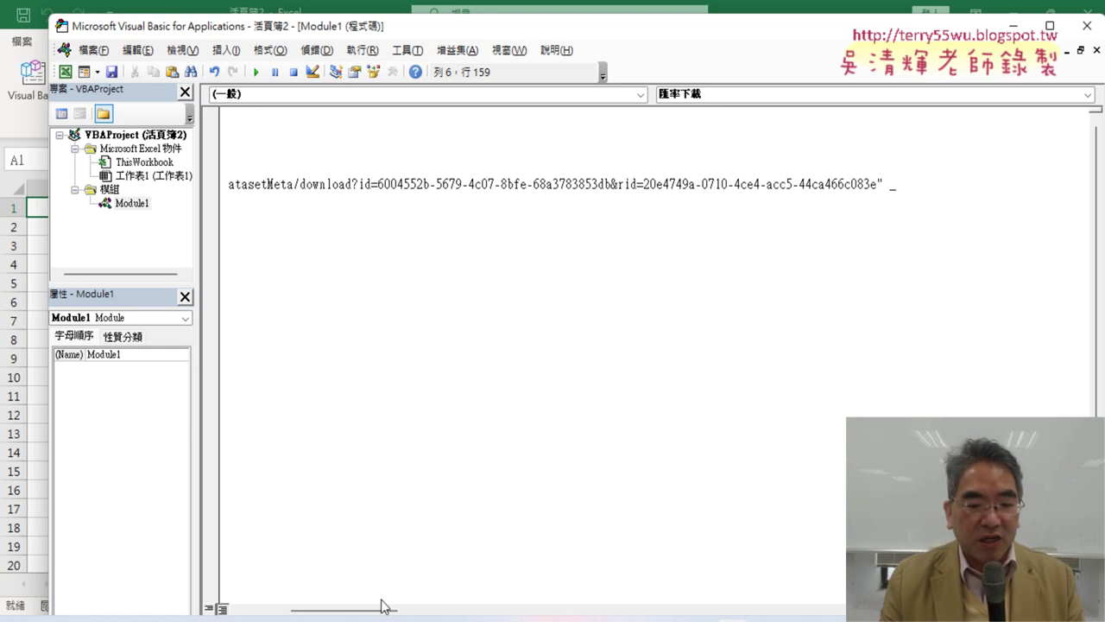
left_click_drag(383, 606, 313, 613)
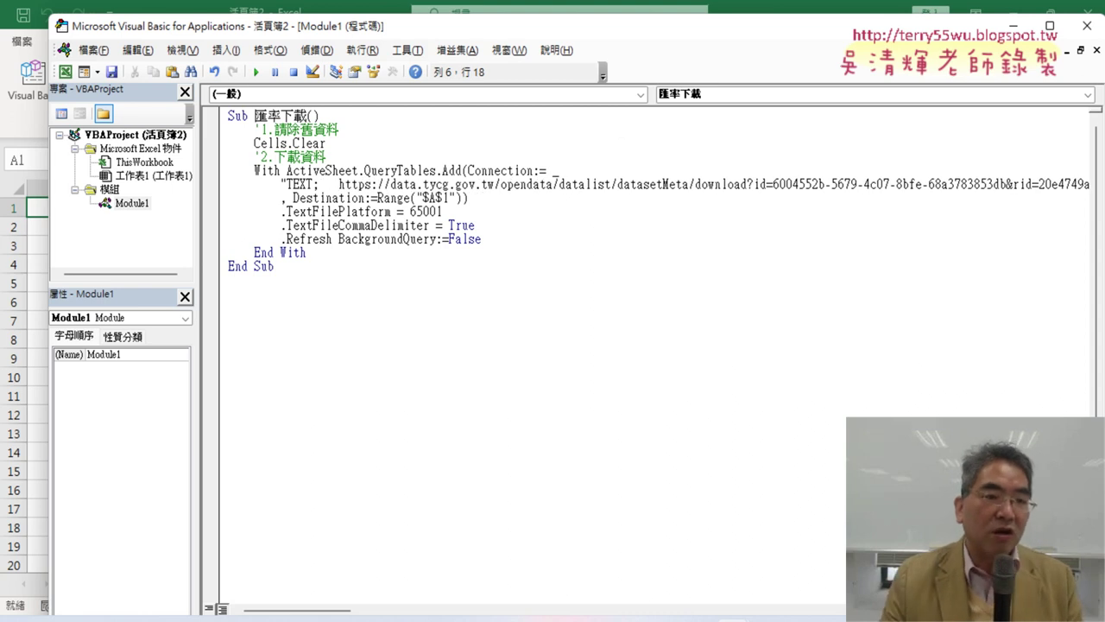
left_click_drag(489, 28, 671, 44)
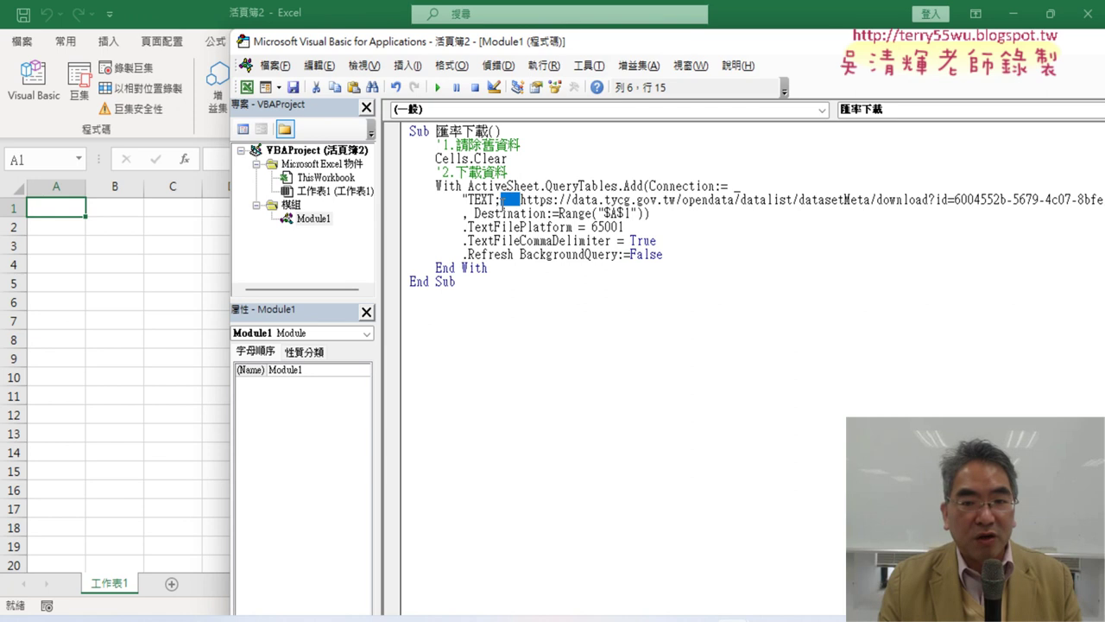
- Test-run the macro, reset after error 1004, and delete the spaces between TEXT; and the URL
left_click(540, 212)
left_click(437, 88)
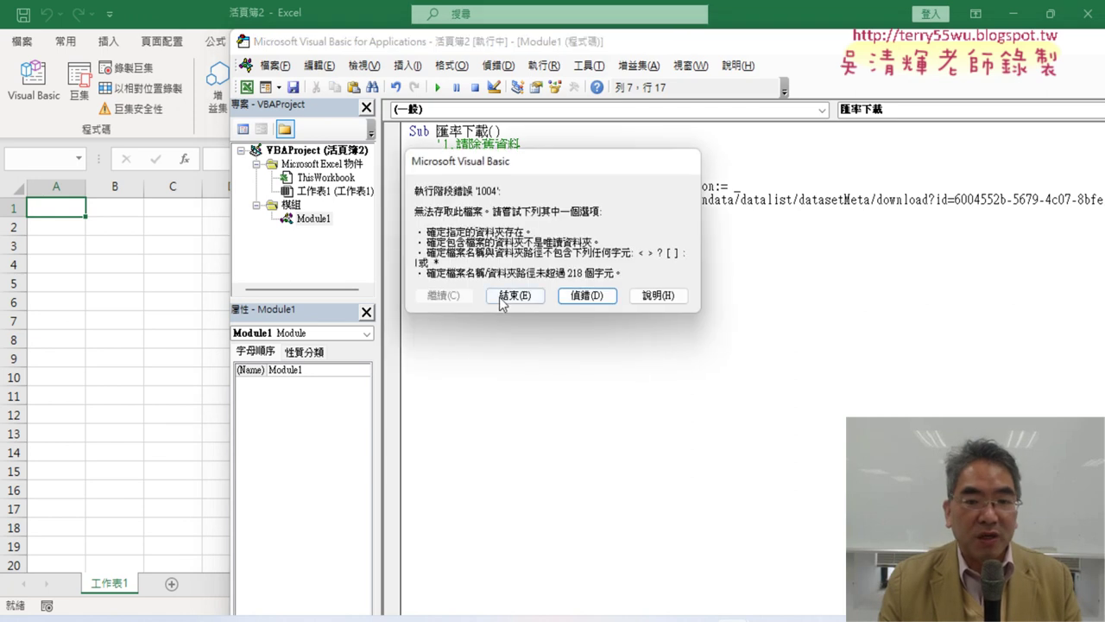
left_click(579, 296)
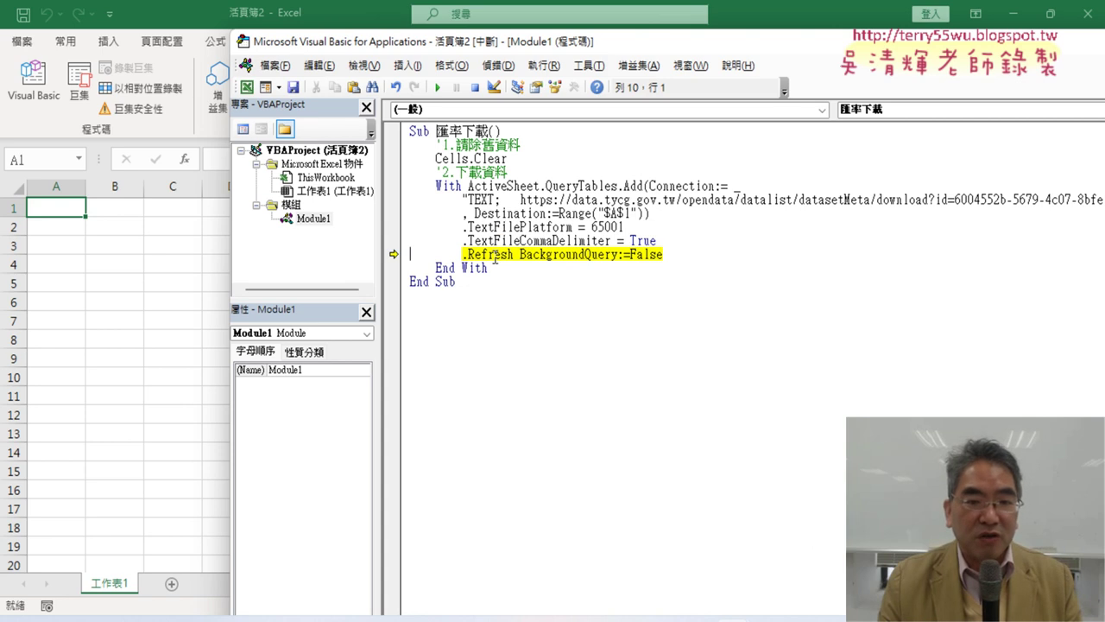
left_click(475, 88)
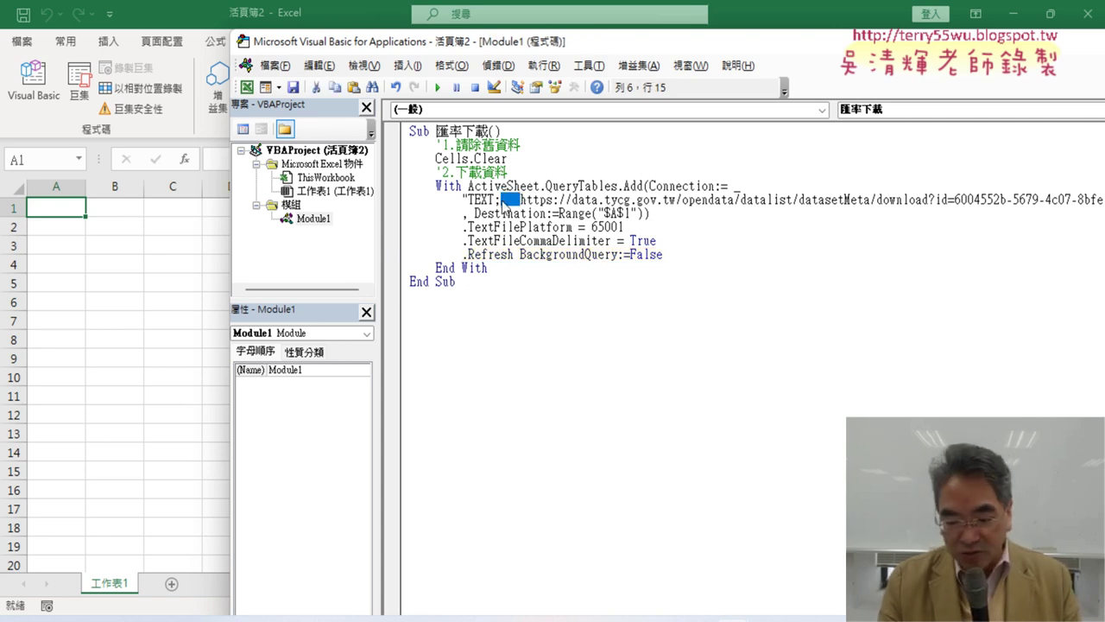
key("Delete")
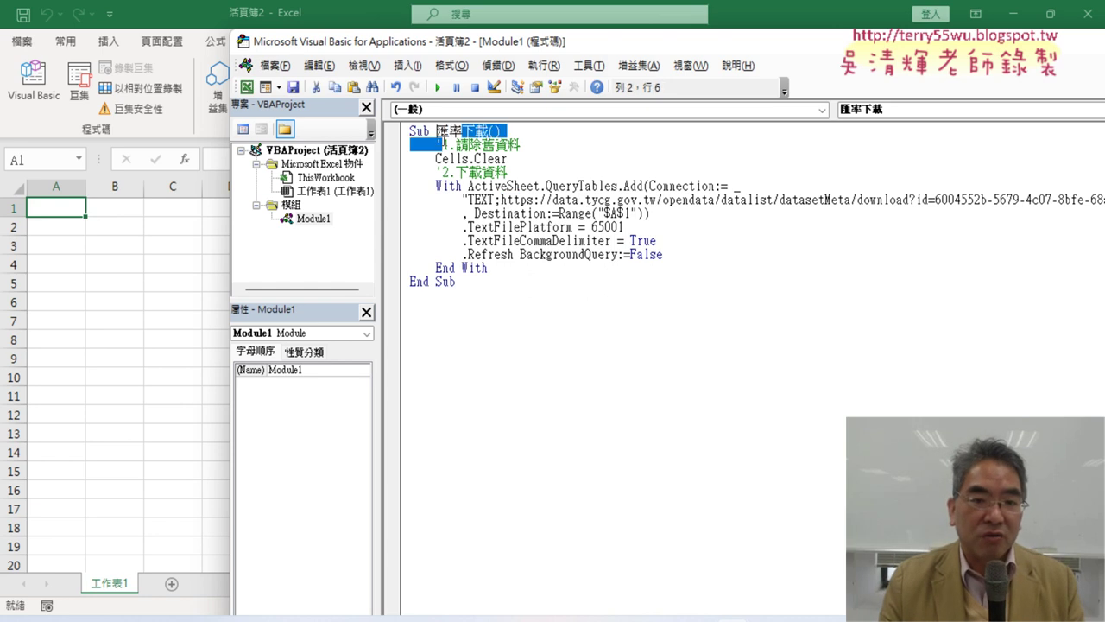
- Remove 匯率 from the macro name, leaving Sub 下載(), and close the 檢視資料 data view
left_click_drag(436, 131, 463, 131)
key("Delete")
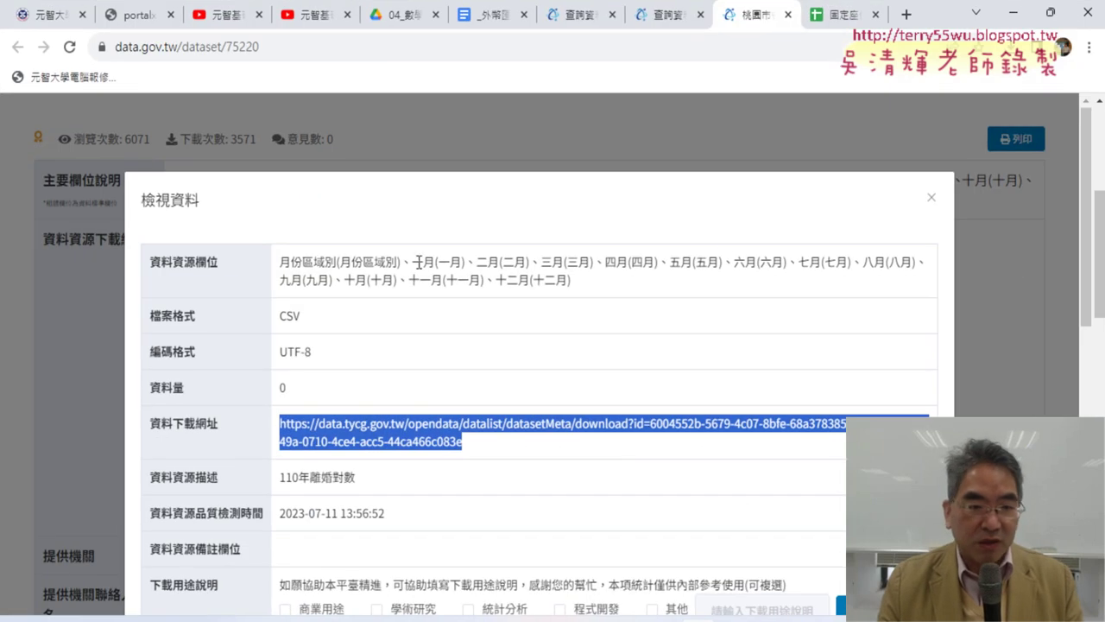
left_click(927, 200)
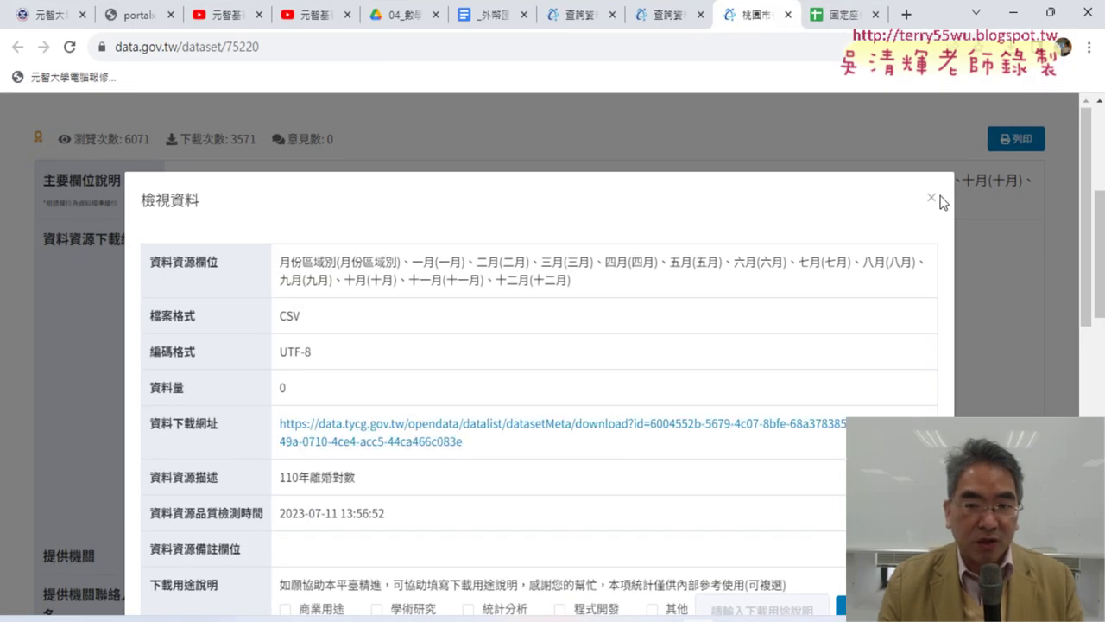
left_click(939, 200)
scroll(567, 261, "up", 5)
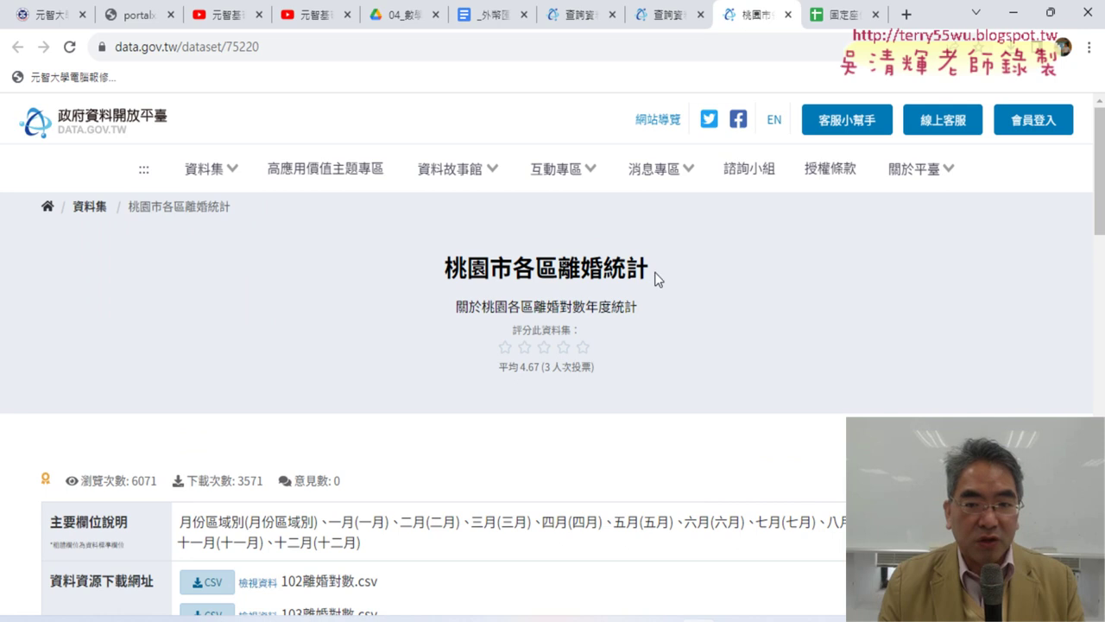
- Copy 離婚統計 from the dataset title and return to the VBA editor
left_click_drag(654, 273, 569, 270)
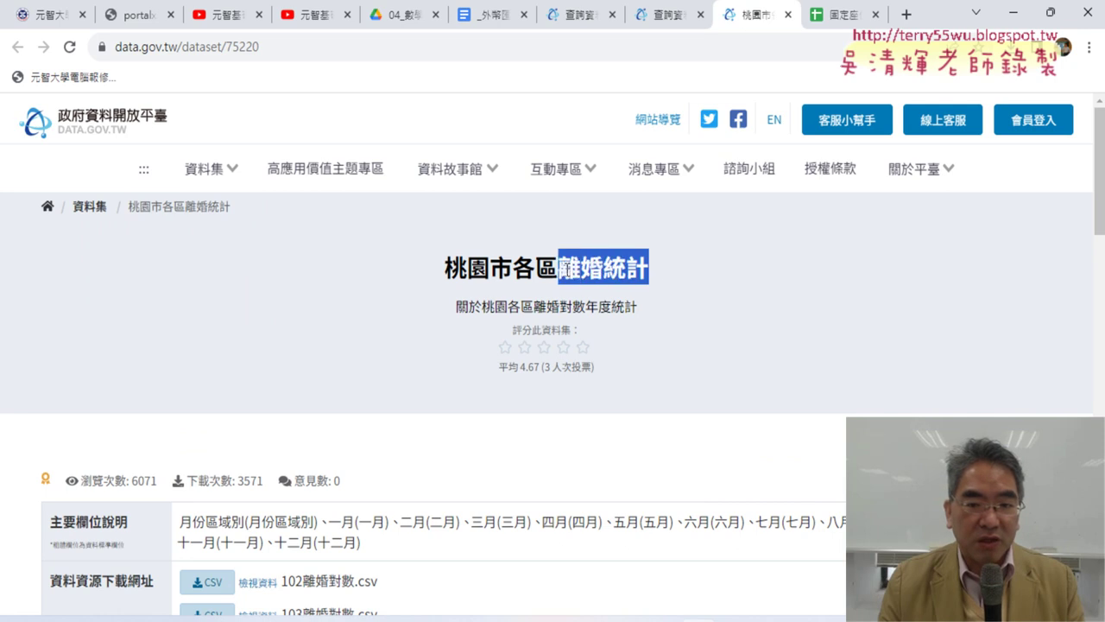
right_click(603, 273)
left_click(576, 275)
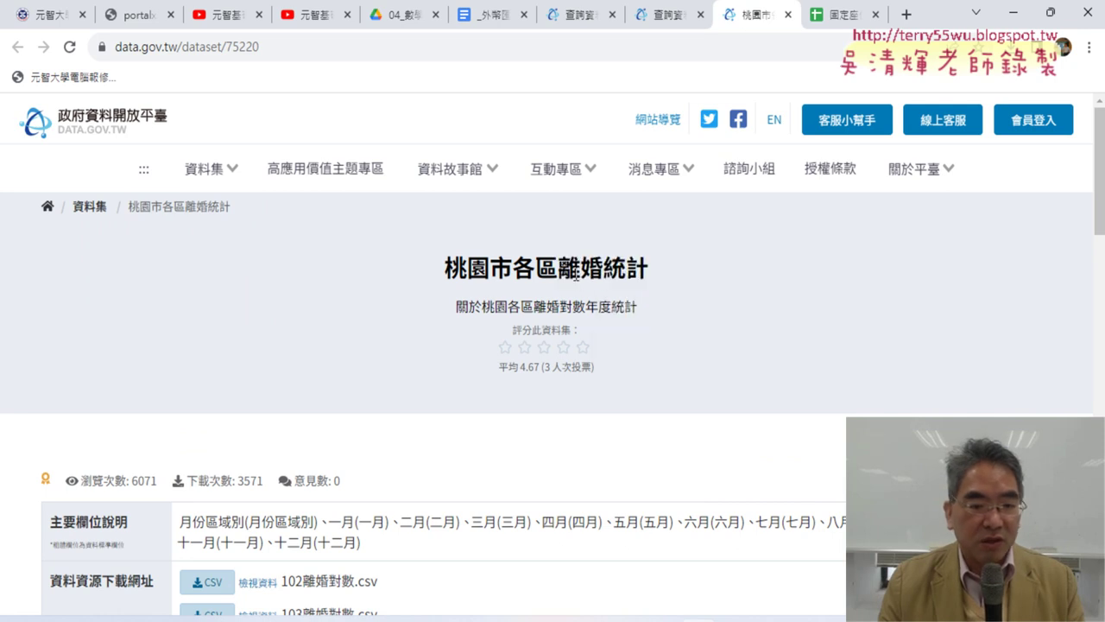
left_click_drag(656, 272, 558, 270)
right_click(585, 263)
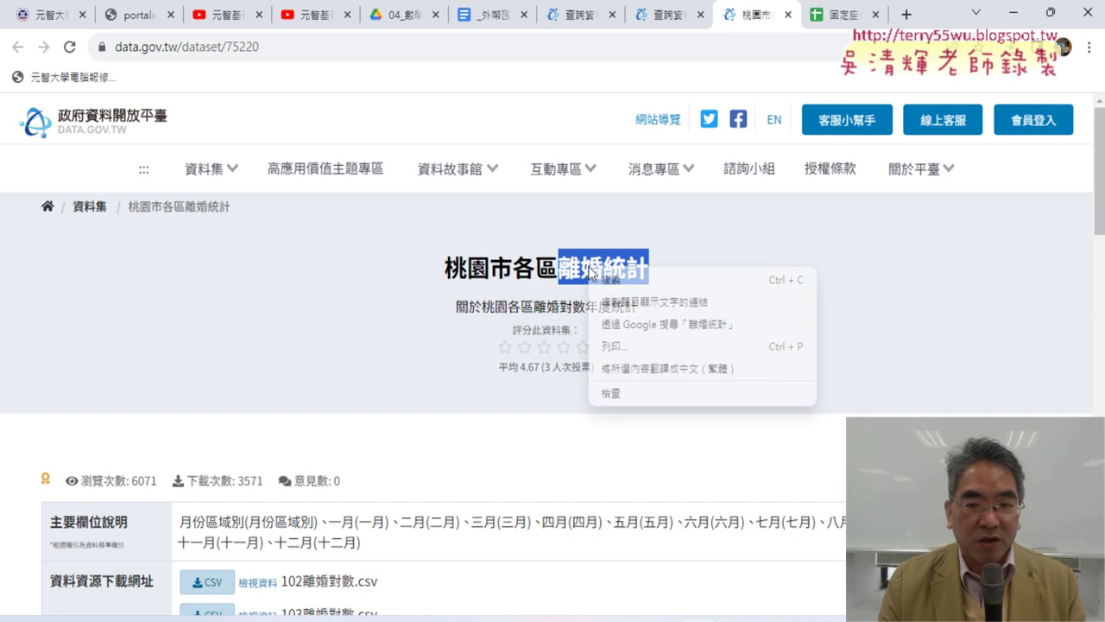
left_click(625, 280)
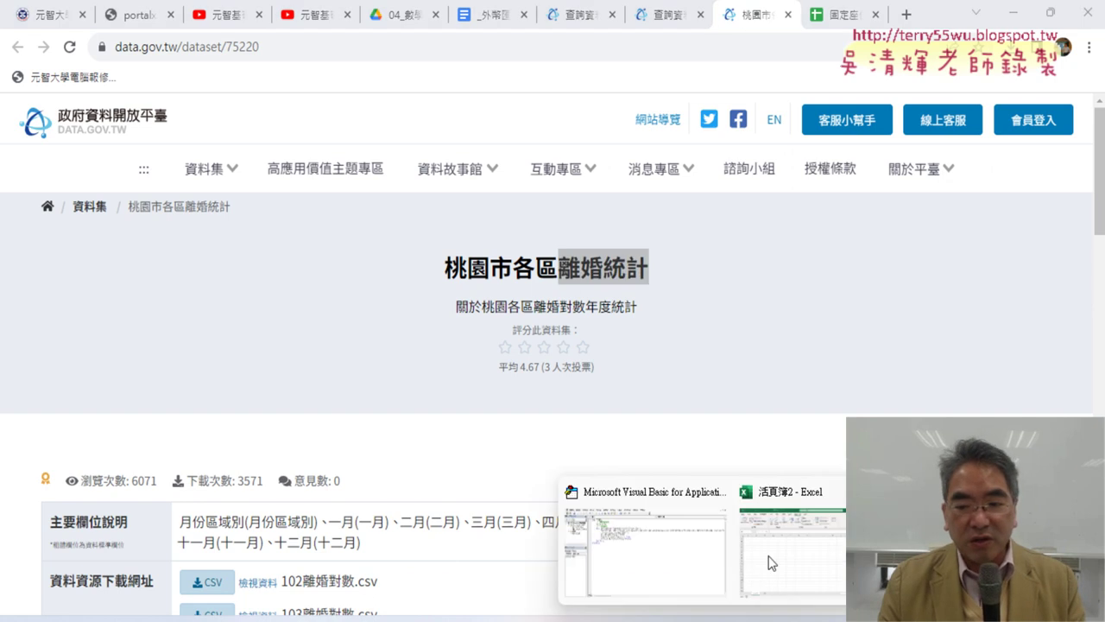
left_click(663, 556)
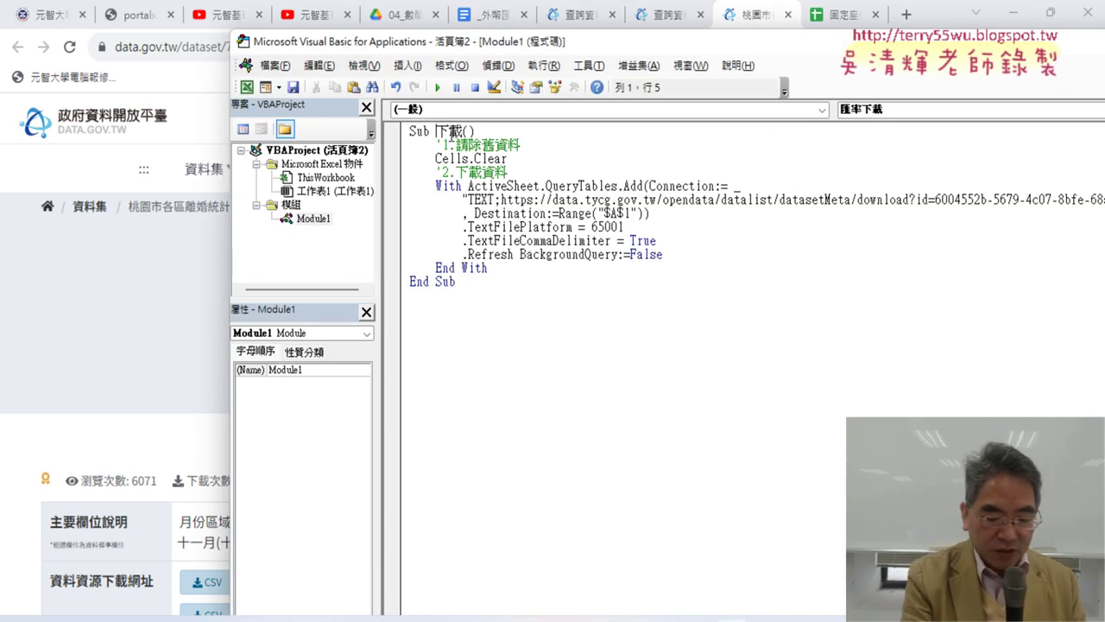
- Rename the macro to Sub 離婚統計下載() and run it to fill 工作表1 with district divorce counts
key("ctrl+v")
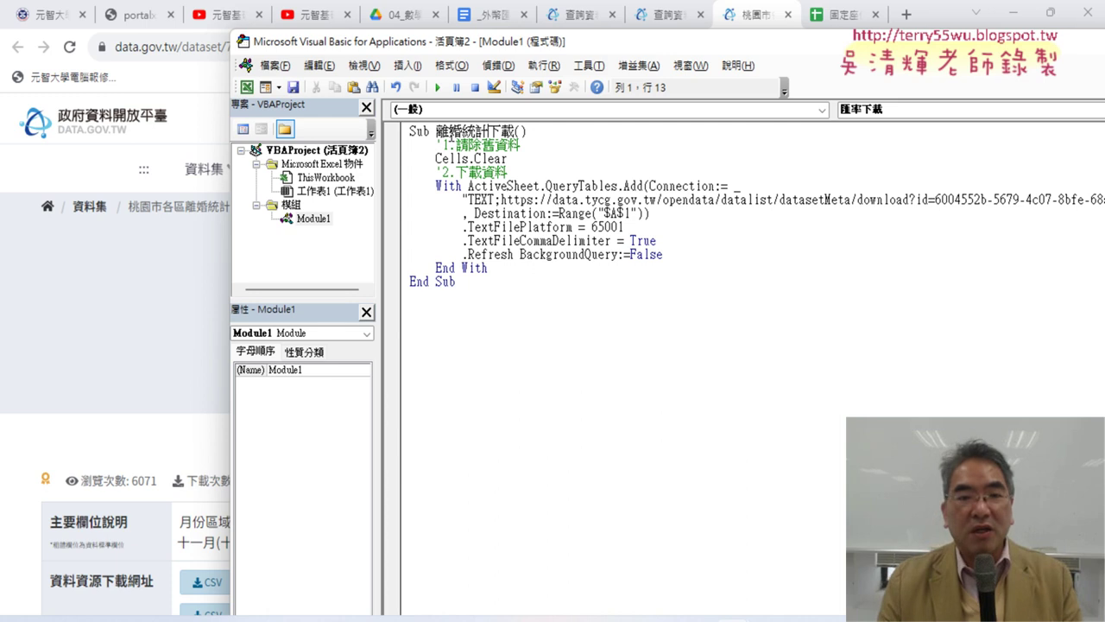
left_click(1006, 17)
left_click(1006, 17)
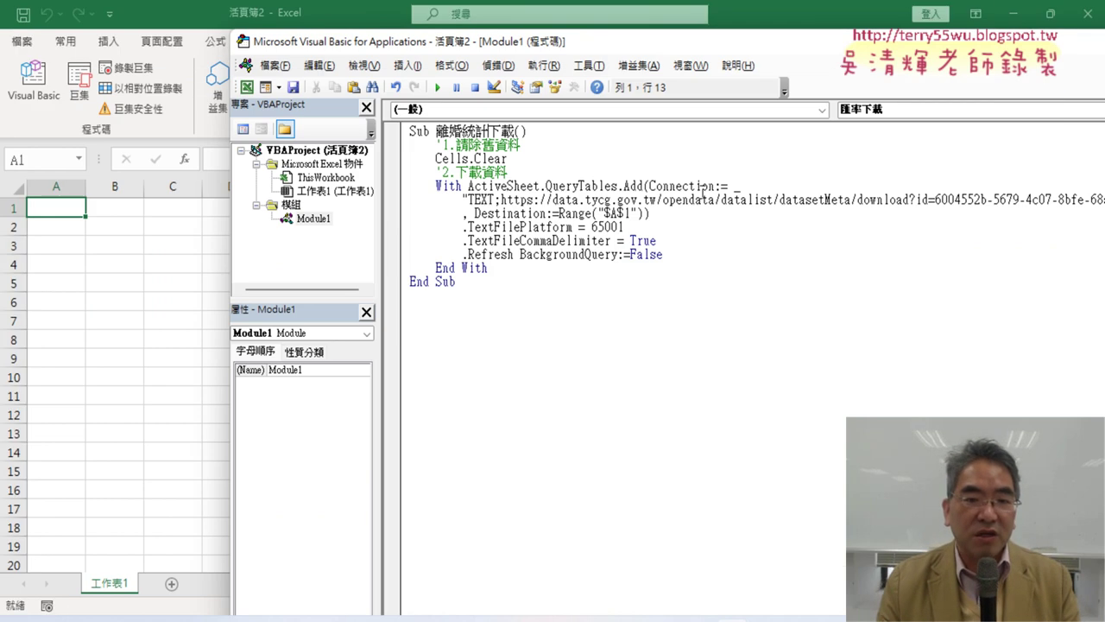
left_click(440, 88)
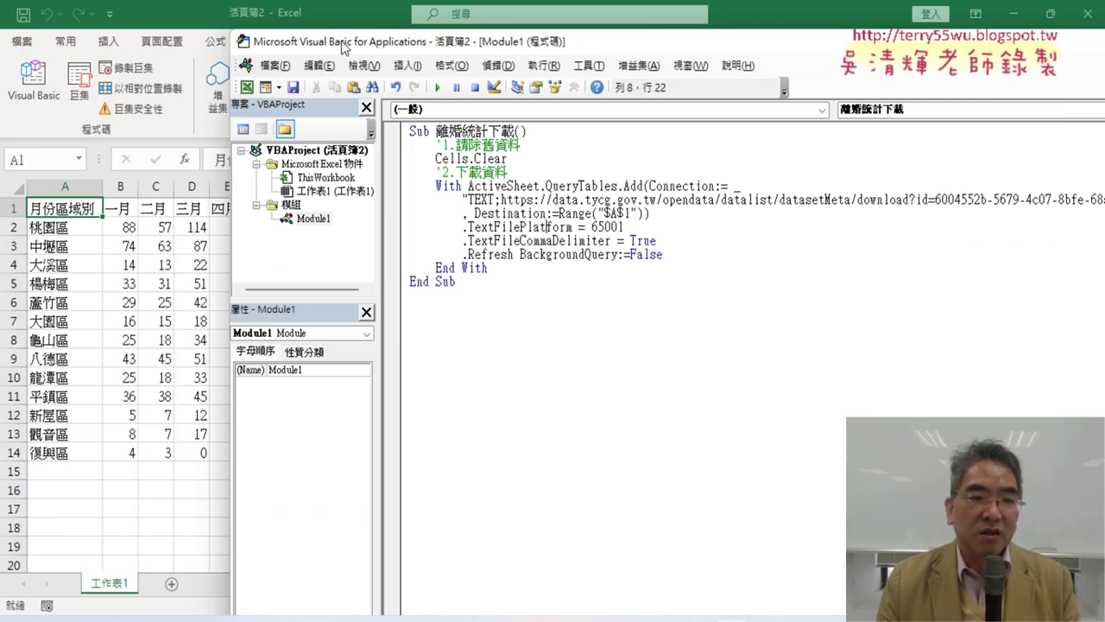
left_click_drag(369, 46, 729, 54)
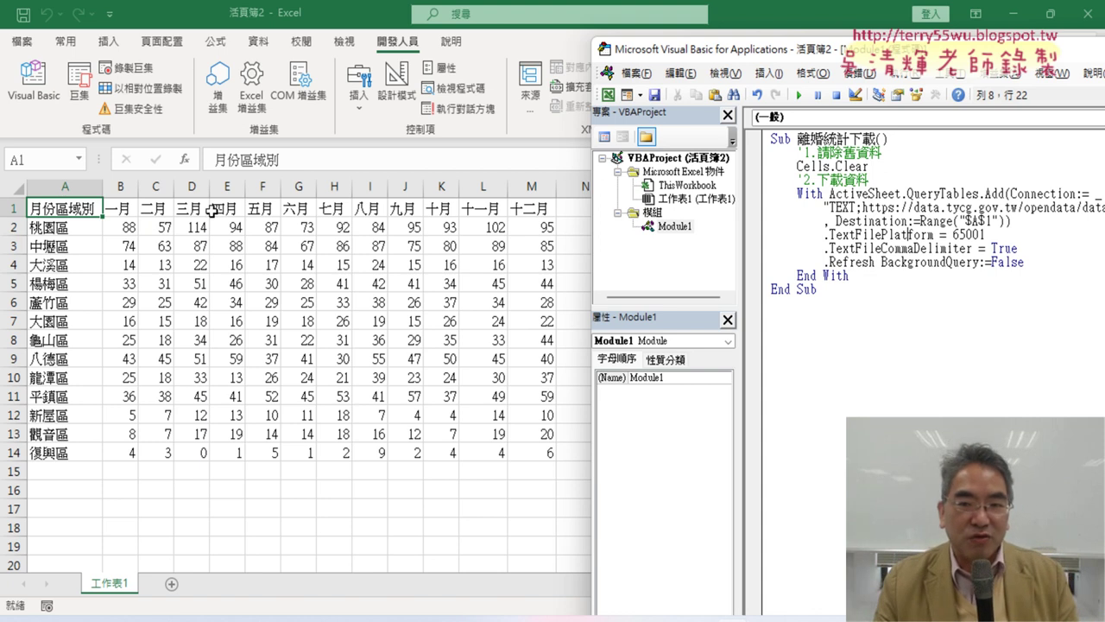
left_click_drag(751, 54, 316, 80)
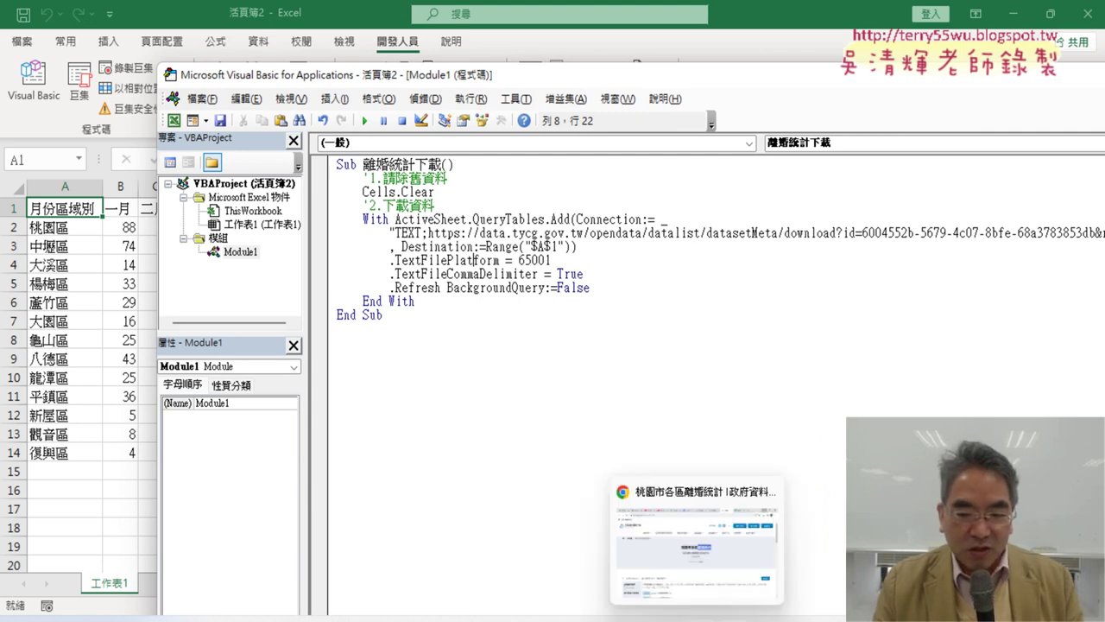
- Switch to Chrome and reopen the 外幣匯率 notes at the Sub 匯率下載 QueryTables template
left_click(684, 555)
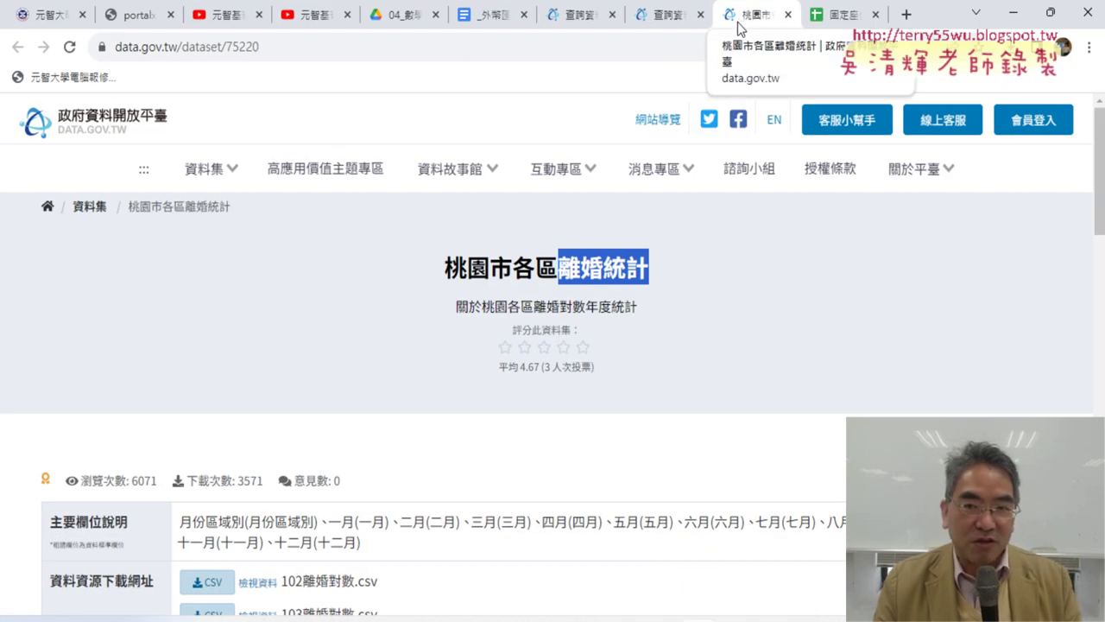
left_click(494, 19)
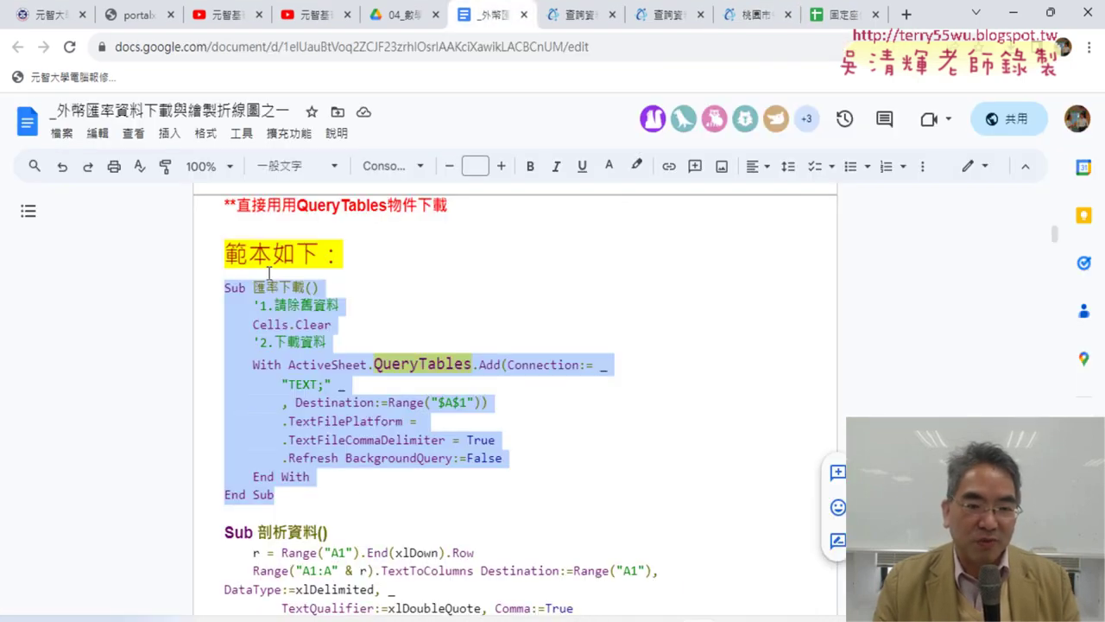